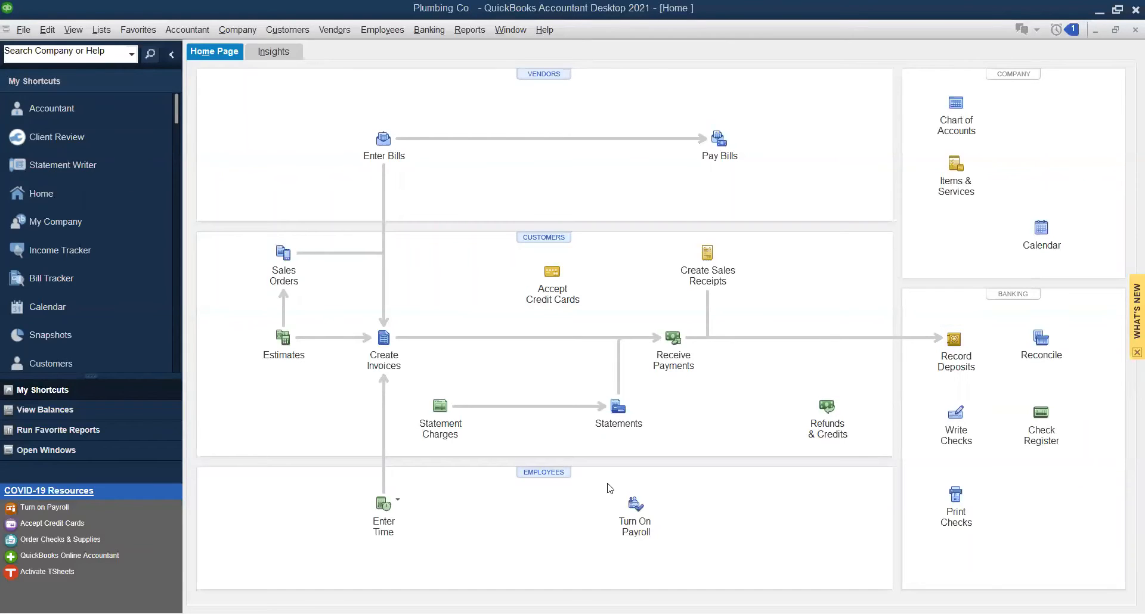
From the Plumbing Co Home page, open the Customers menu
left_click(393, 336)
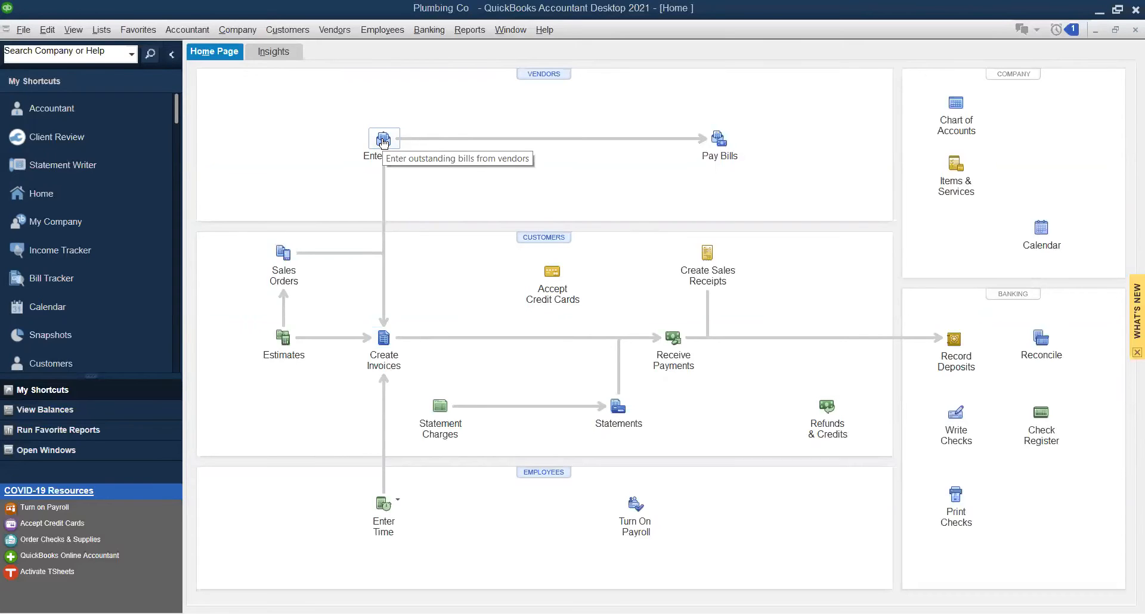
left_click(288, 30)
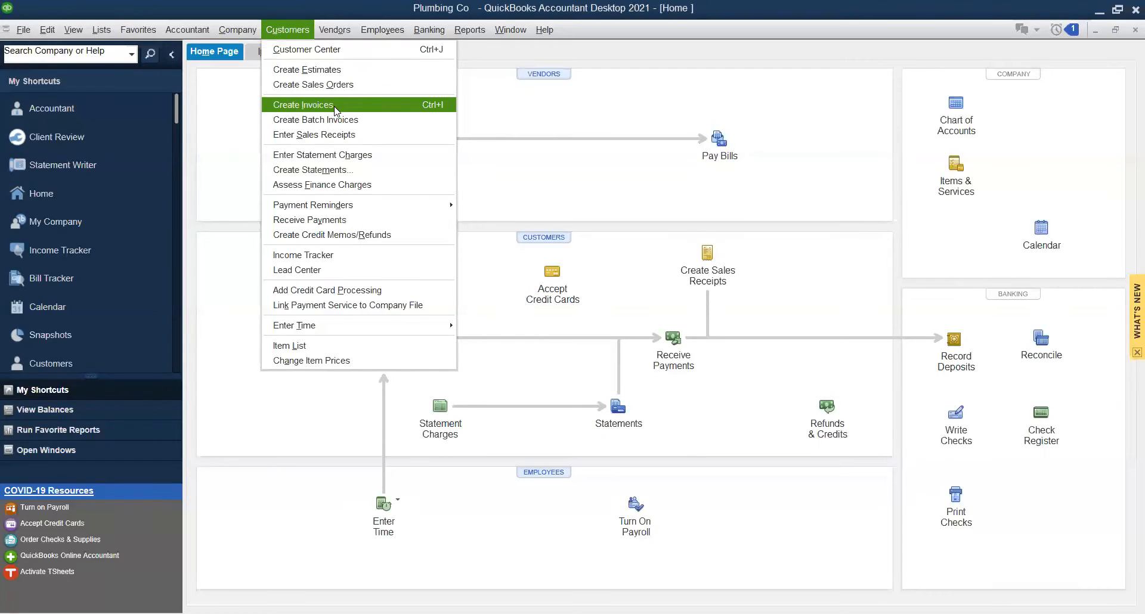
In the Customer Center, start a new customer, view its Payment Settings, then cancel it
left_click(300, 54)
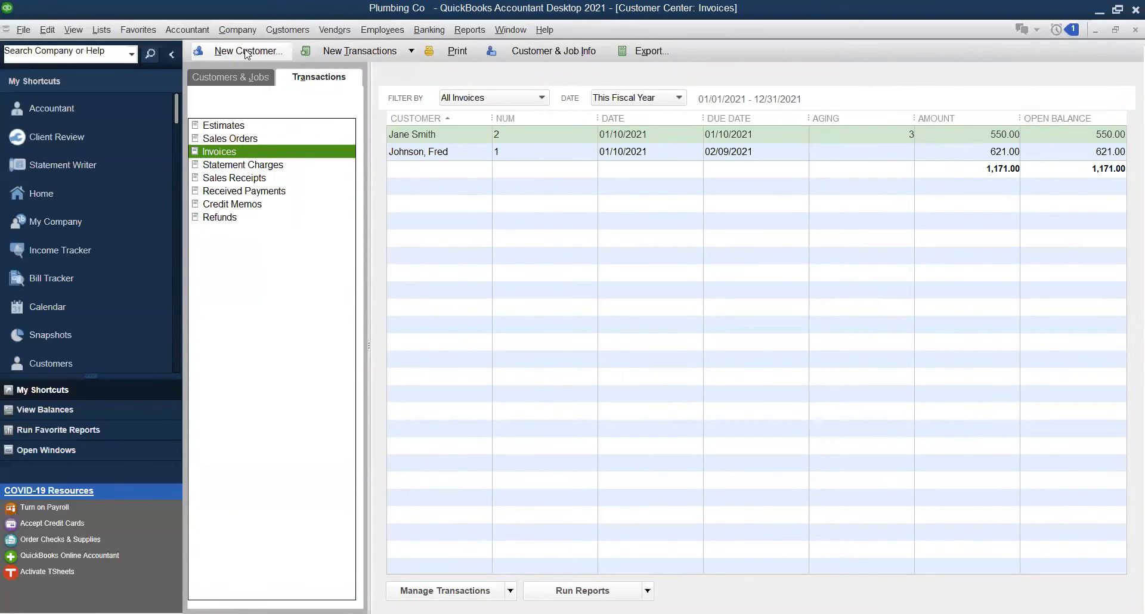
left_click(246, 53)
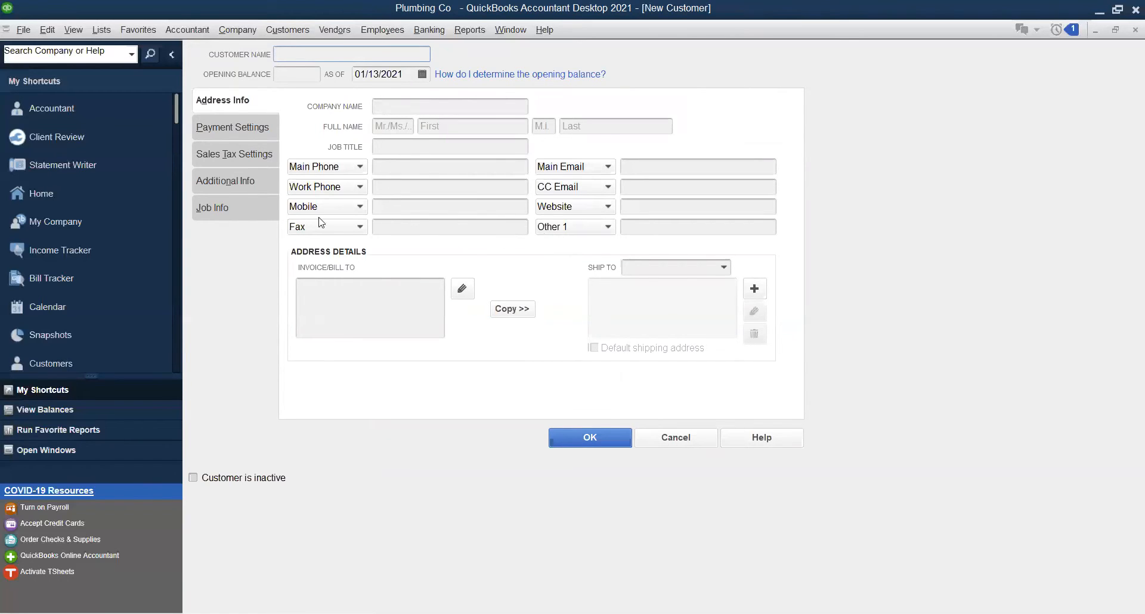
left_click(220, 132)
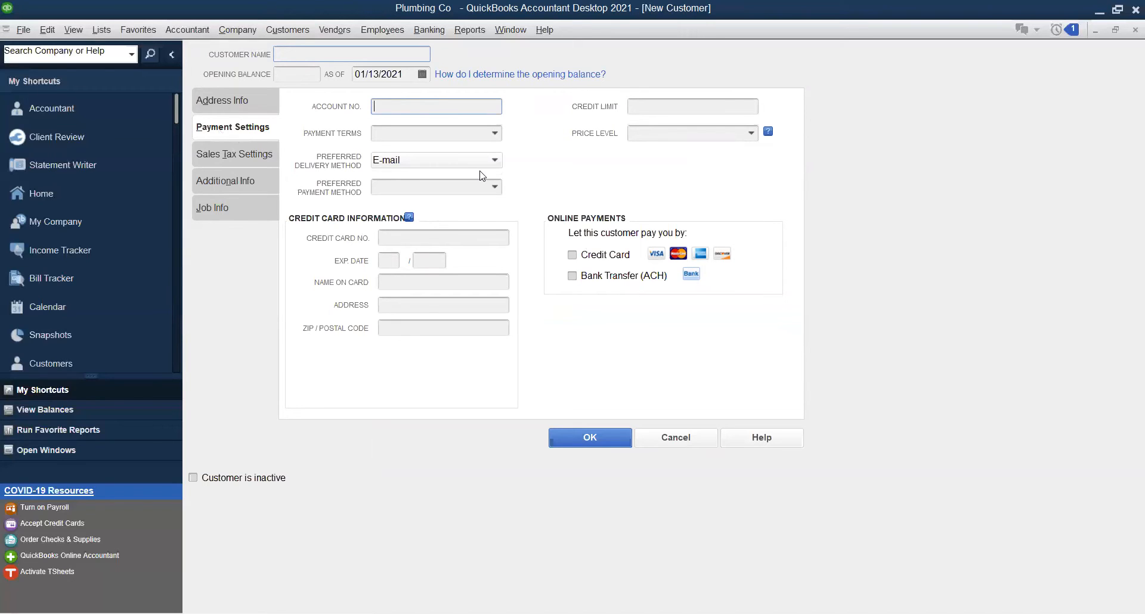
left_click(663, 442)
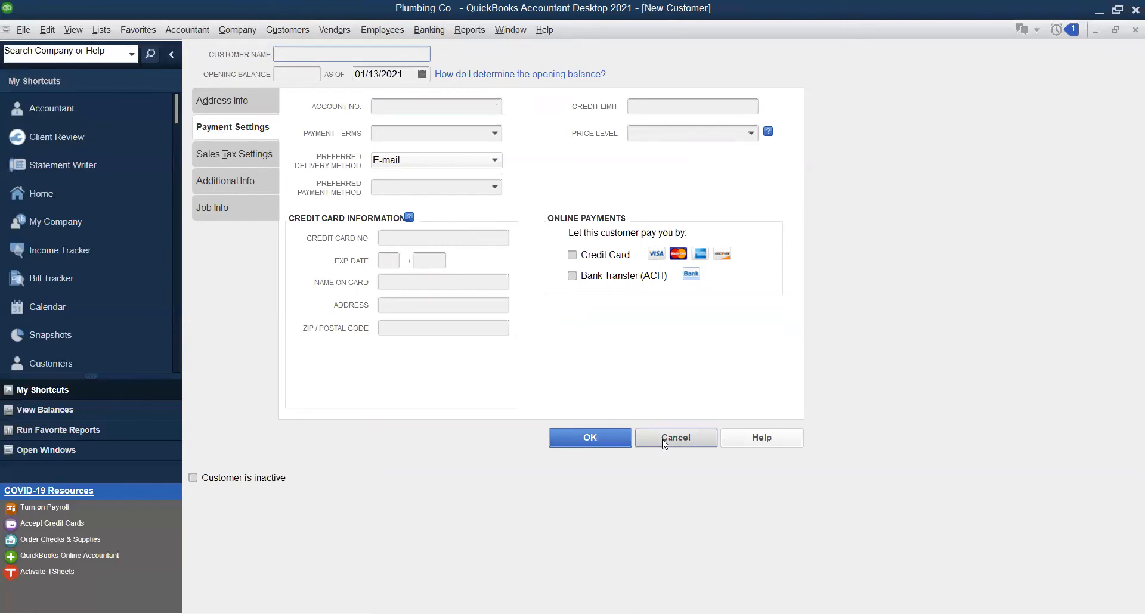
left_click(289, 30)
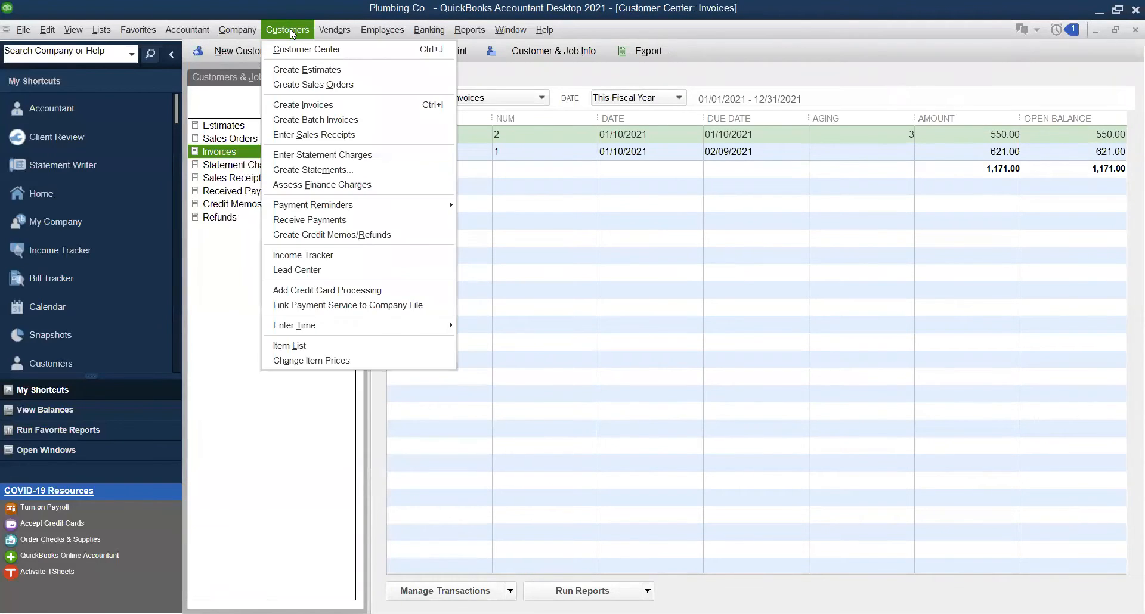
Start a new invoice and add a new customer, entering the customer's full name
left_click(315, 105)
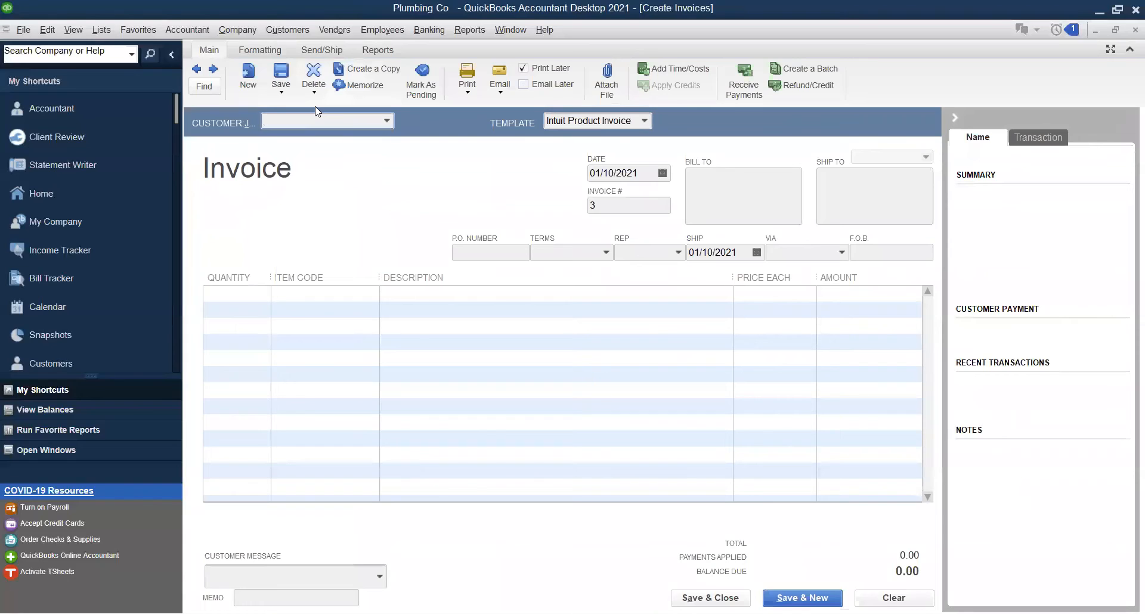
left_click(388, 122)
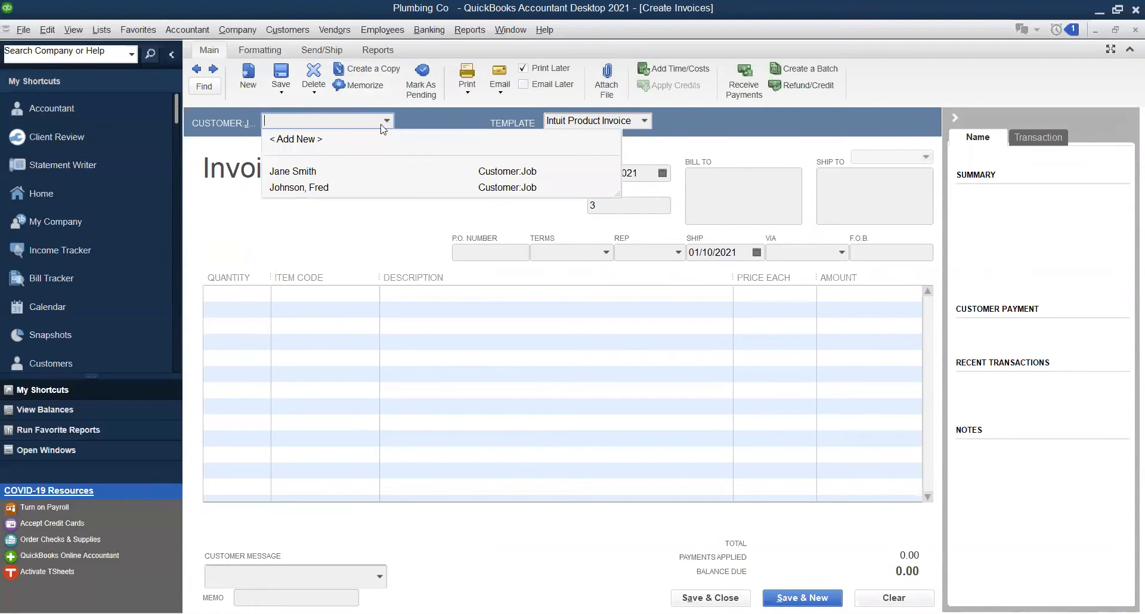
left_click(299, 140)
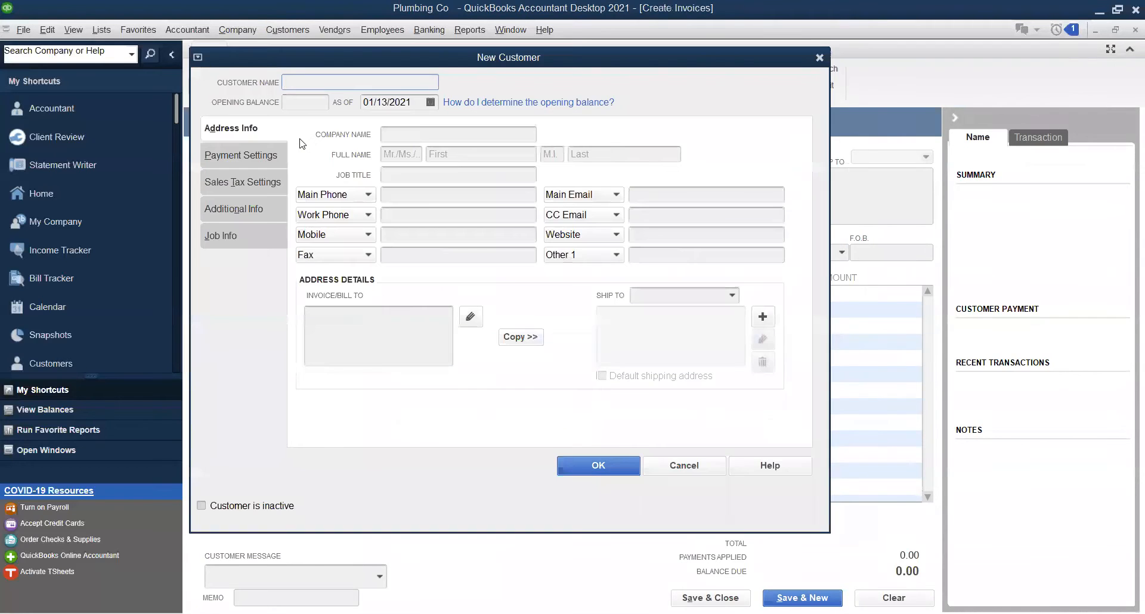
type("Alci")
key("BackSpace")
key("BackSpace")
type("ice JOne")
key("BackSpace")
key("BackSpace")
key("BackSpace")
type("ones")
Enter the customer's three-line bill-to address and accept it as entered
left_click(329, 316)
type("Al")
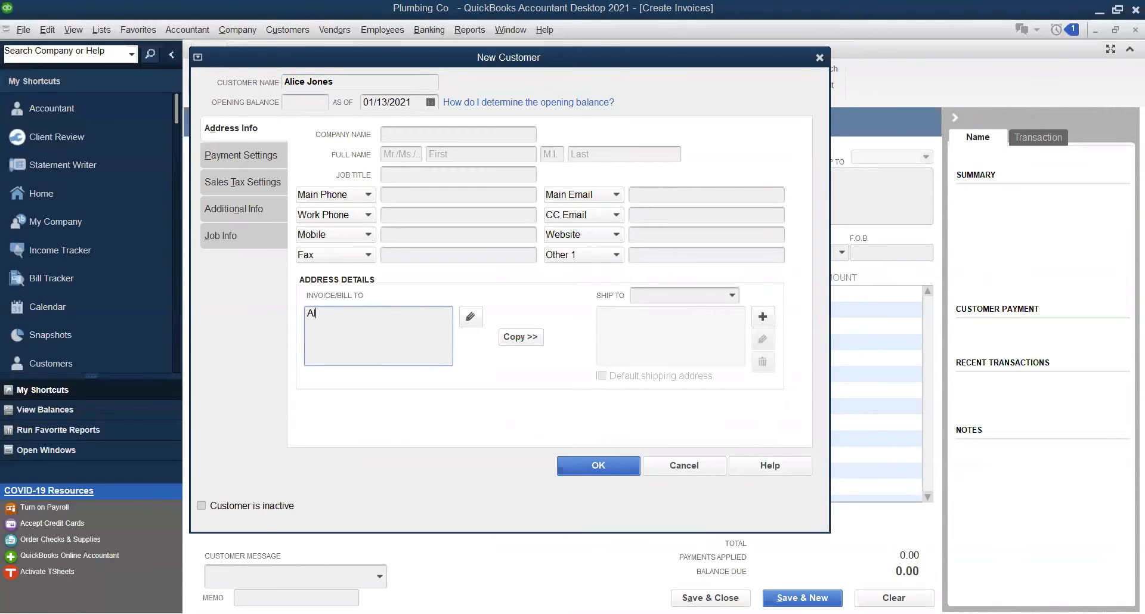
type("ice Jones")
key("Return")
type("120 Union St.")
key("Return")
type("Miami Fl")
left_click(597, 471)
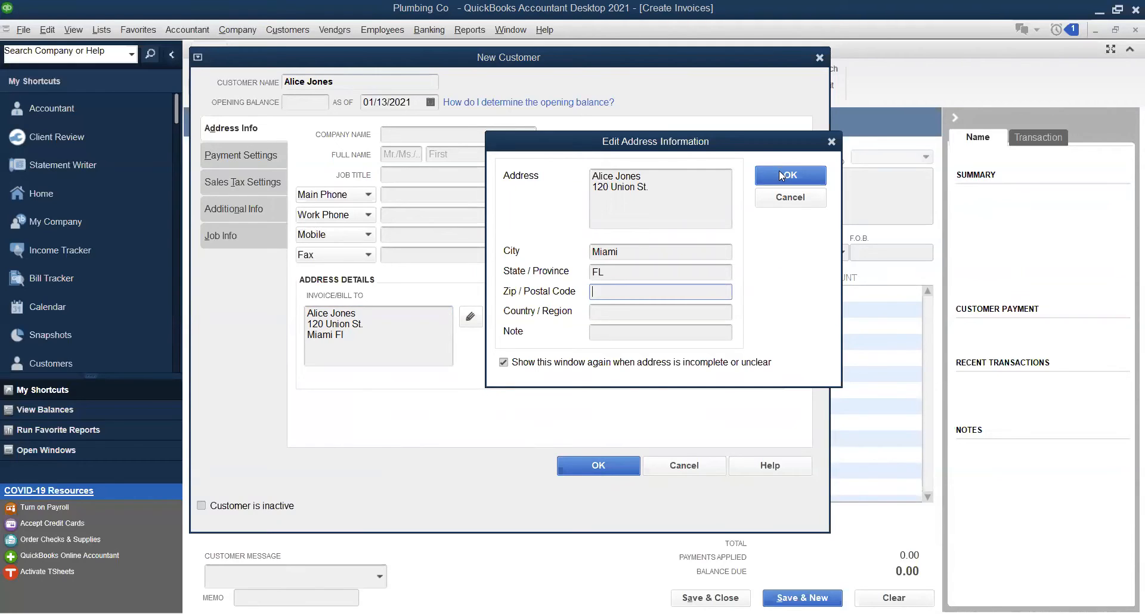
left_click(780, 175)
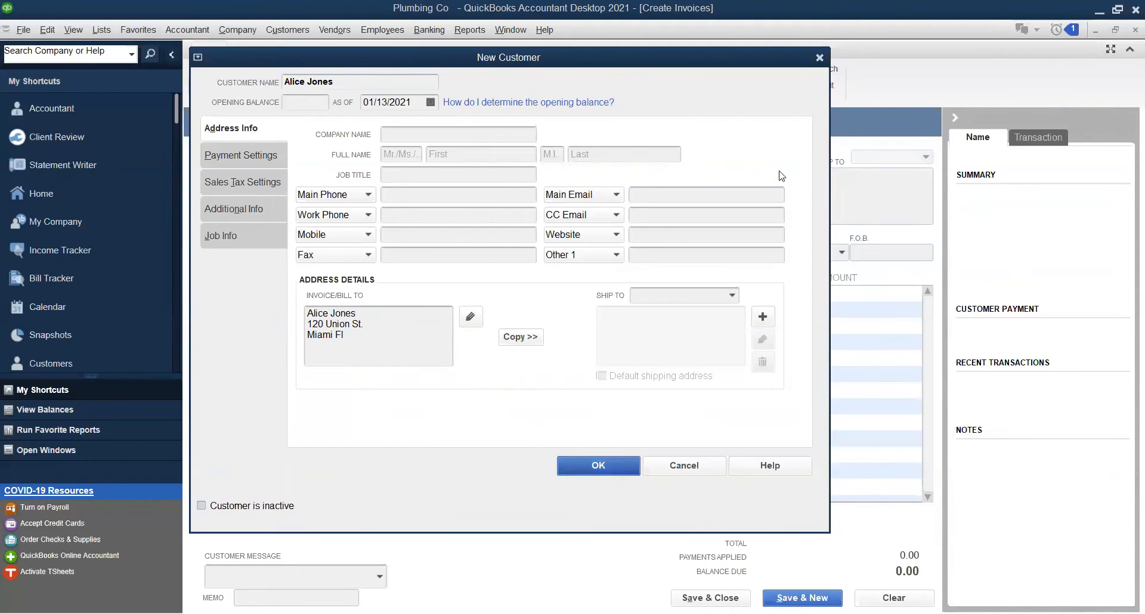
Save the new customer onto invoice 3 and select its first item line
left_click(622, 470)
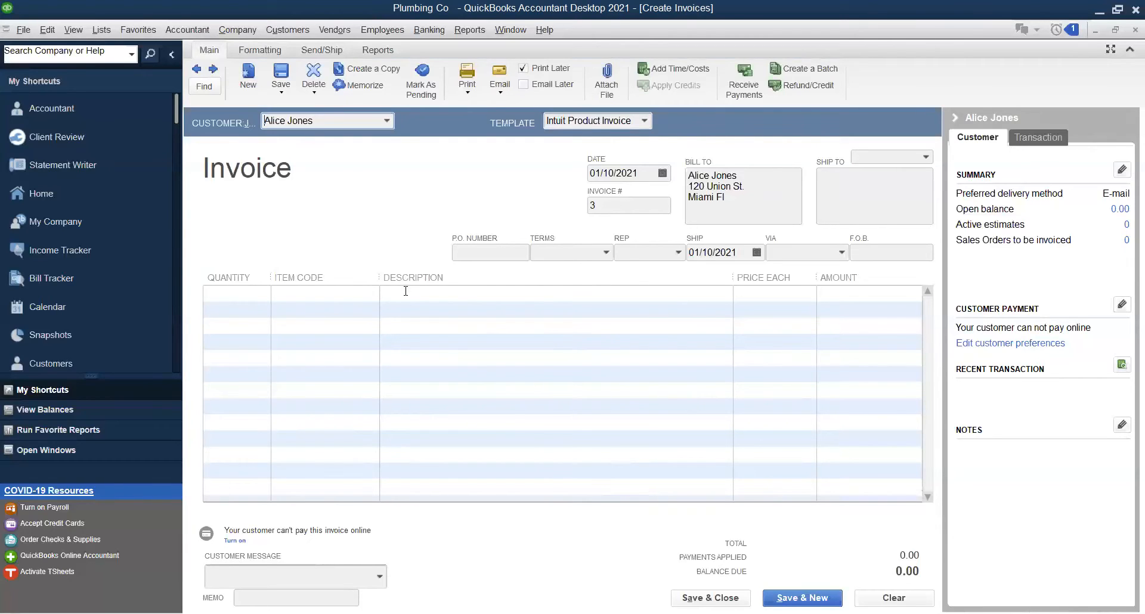
left_click(373, 293)
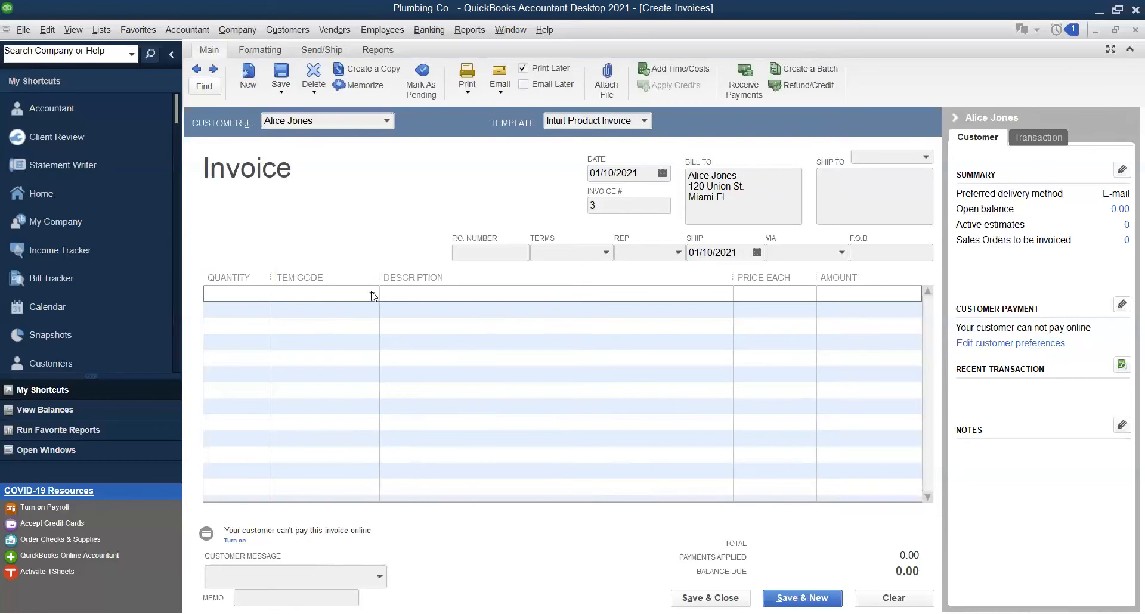
Choose Garbage disposal as the item on invoice 3's first line
left_click(372, 294)
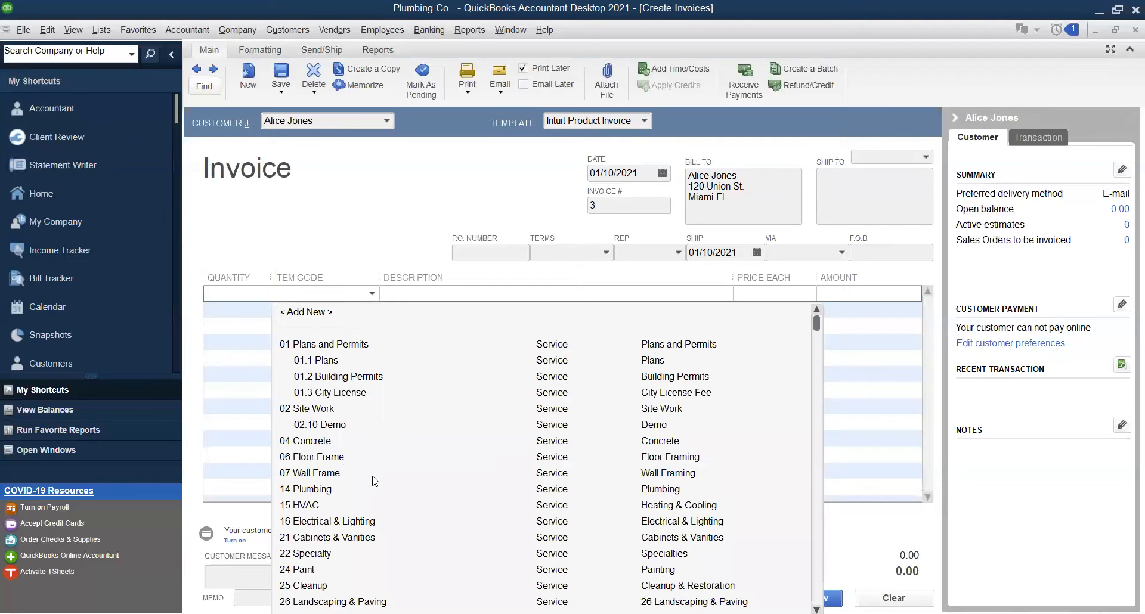
scroll(375, 530, "down", 3)
scroll(375, 533, "down", 3)
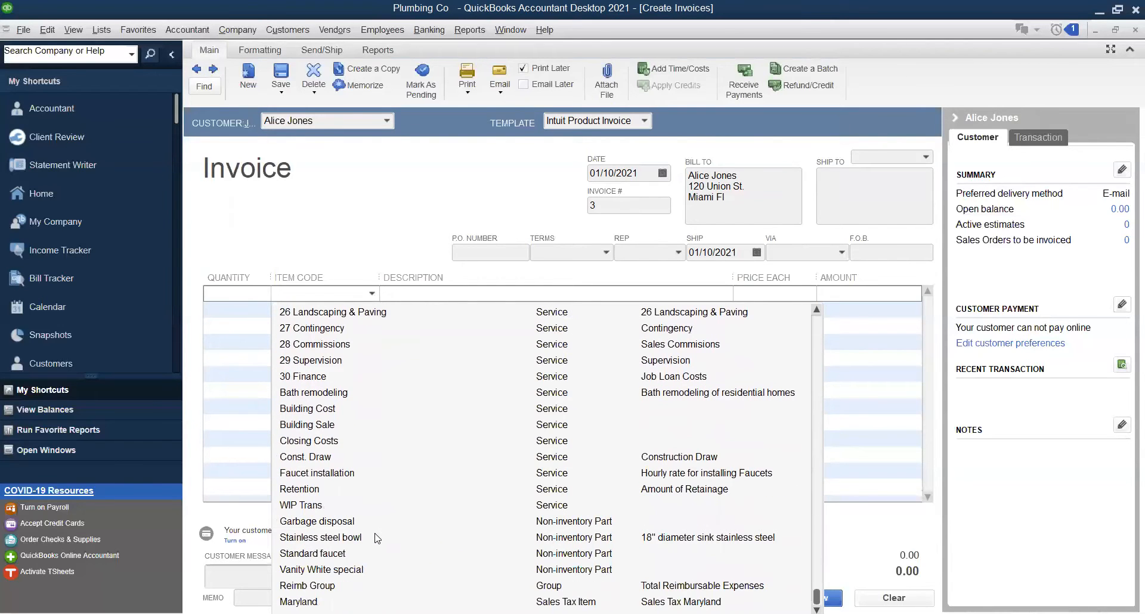
scroll(376, 537, "up", 1)
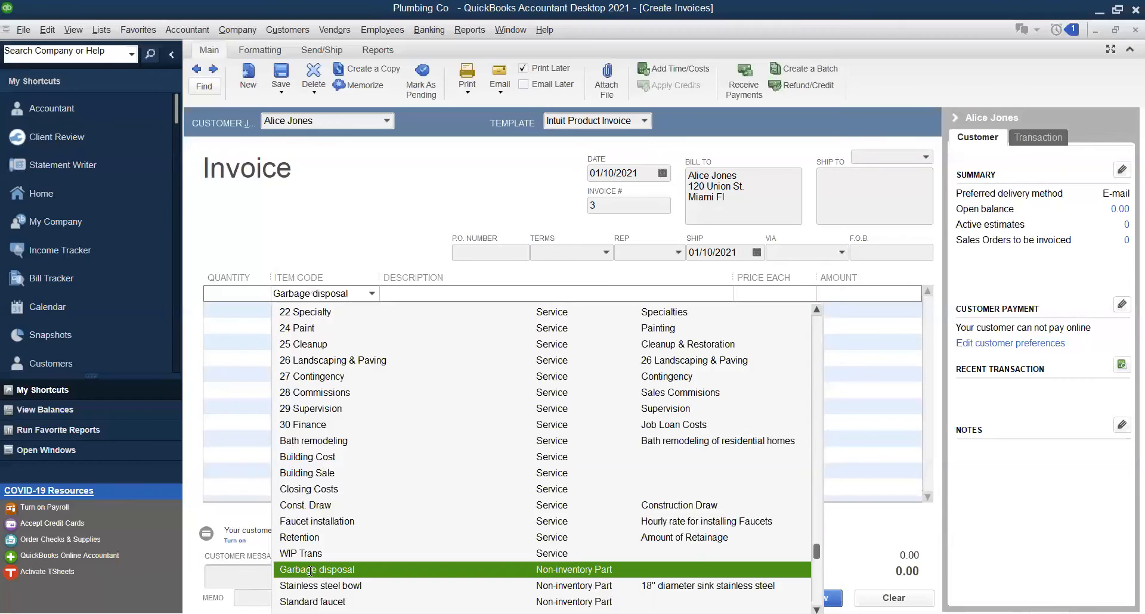
left_click(311, 569)
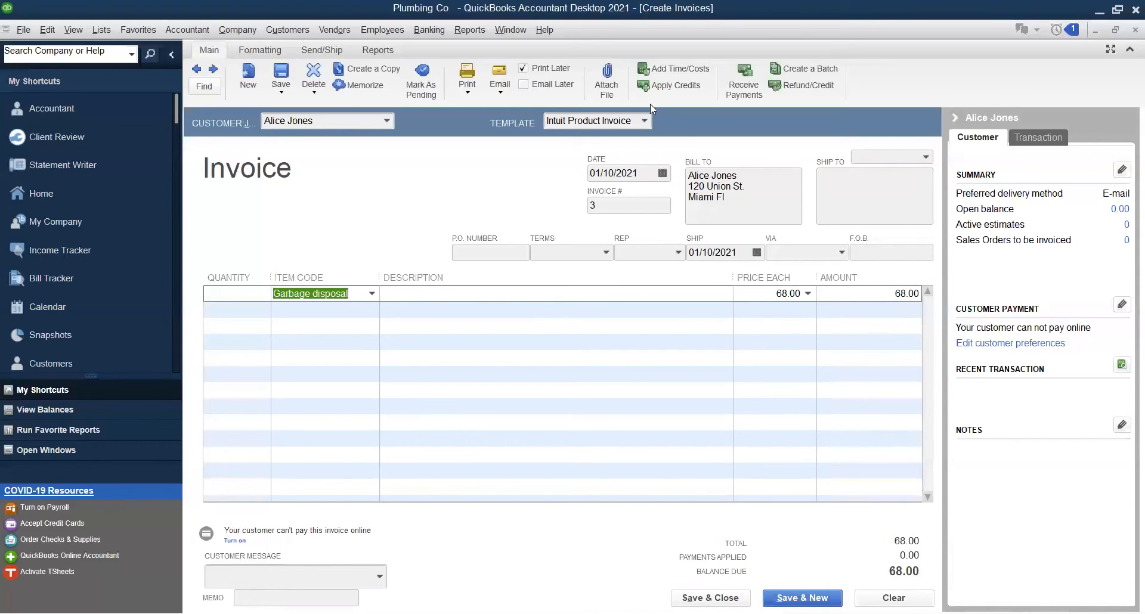
Print-preview invoice 3, dismiss the shipping labels notice, zoom in, then close the preview
left_click(468, 93)
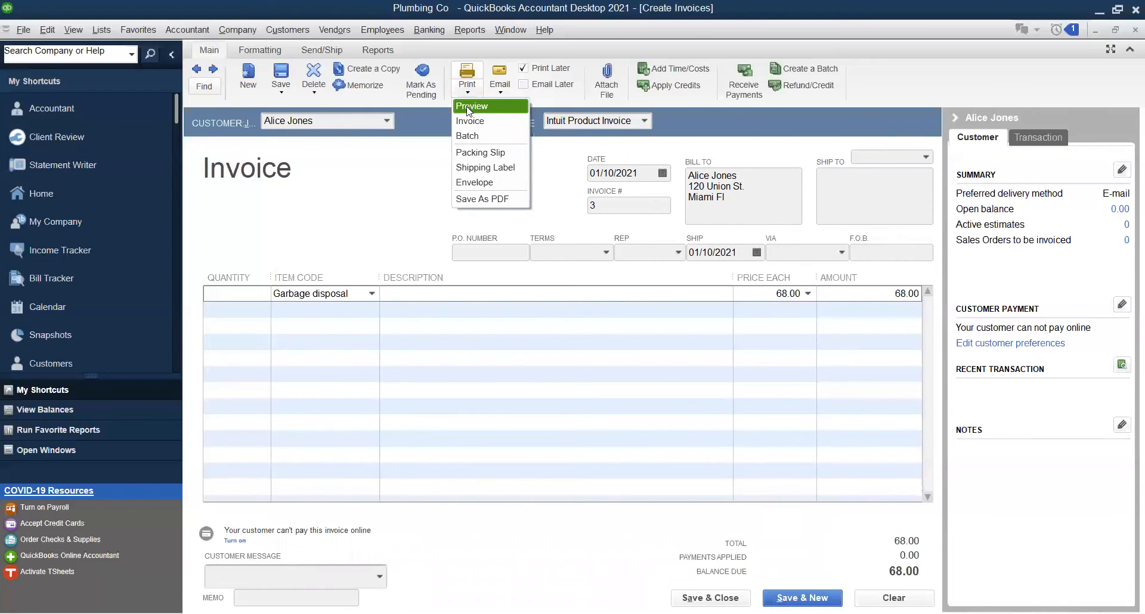
left_click(484, 167)
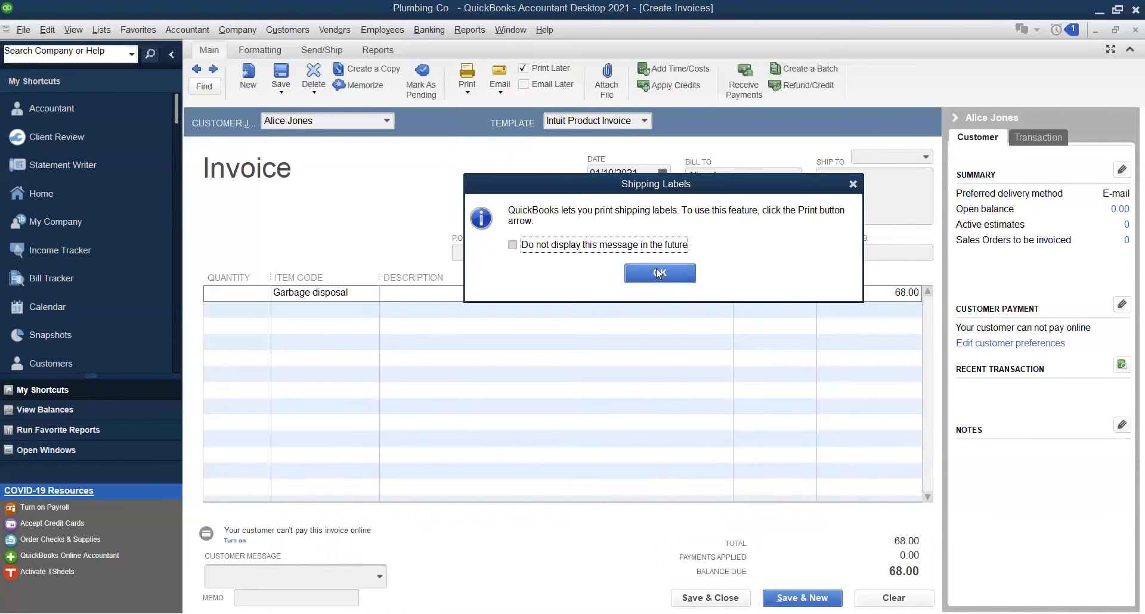
left_click(658, 273)
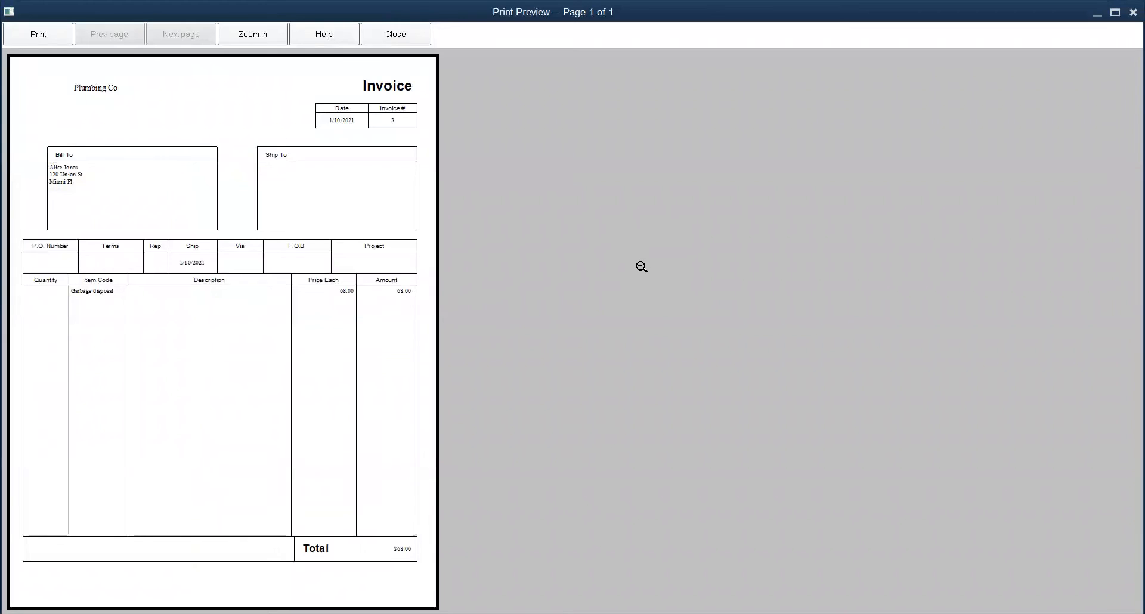
left_click(268, 203)
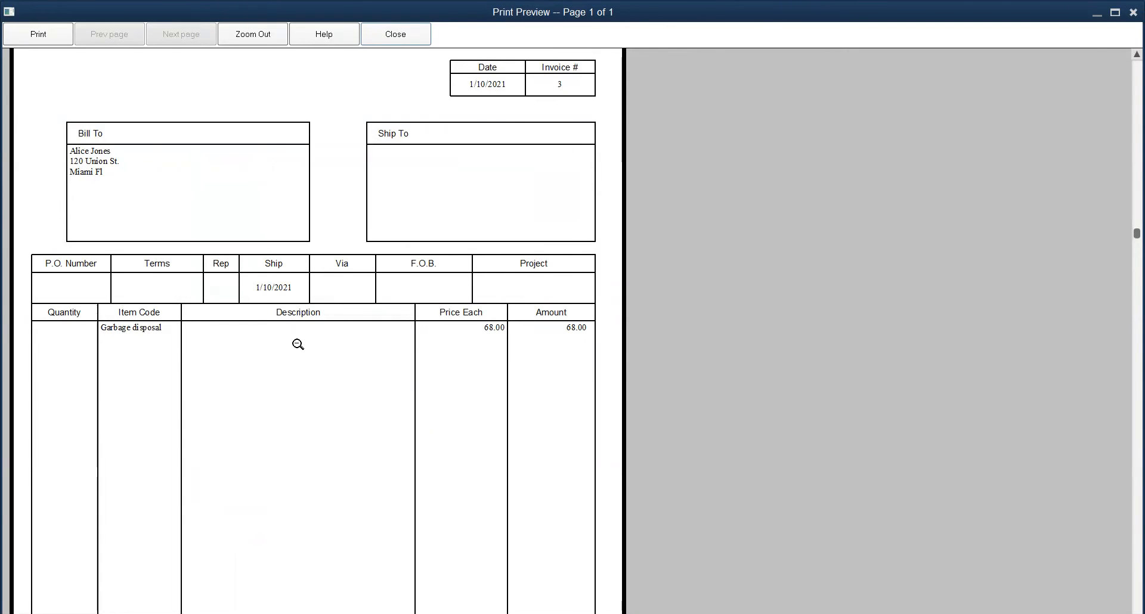
left_click(396, 34)
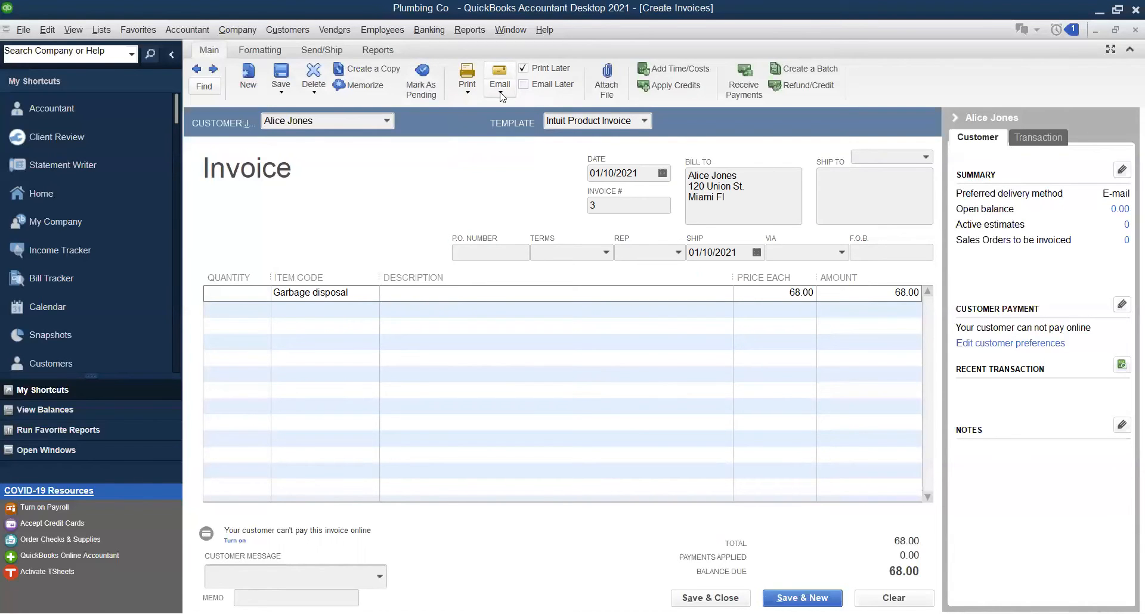
Set the Garbage disposal quantity to 2 for 136.00, save, and reopen invoice 3
left_click(239, 297)
type("2")
key("alt+s")
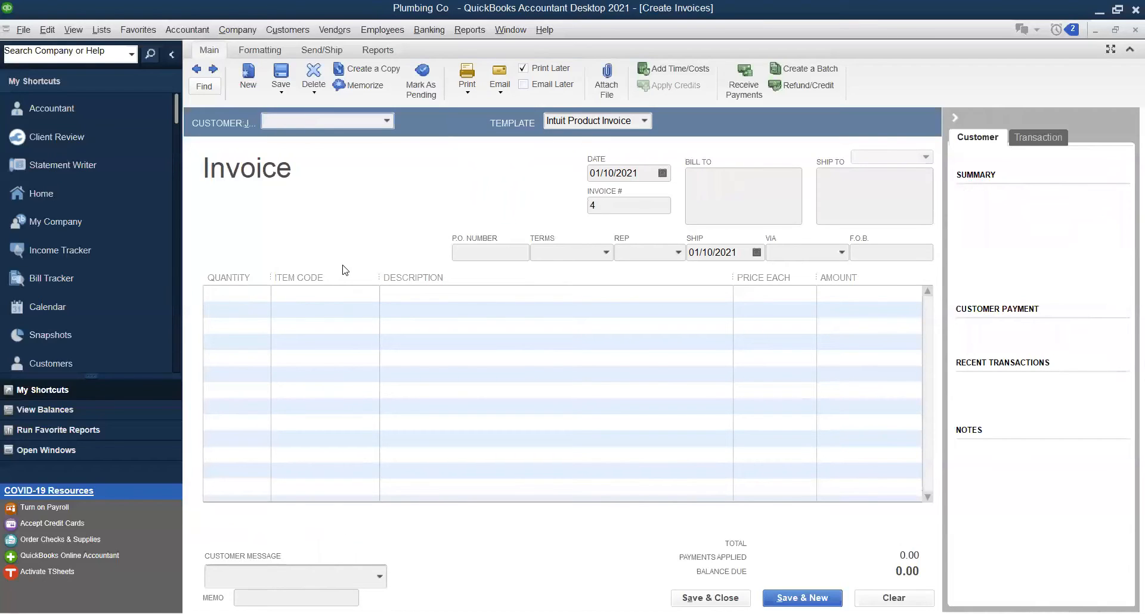
left_click(197, 69)
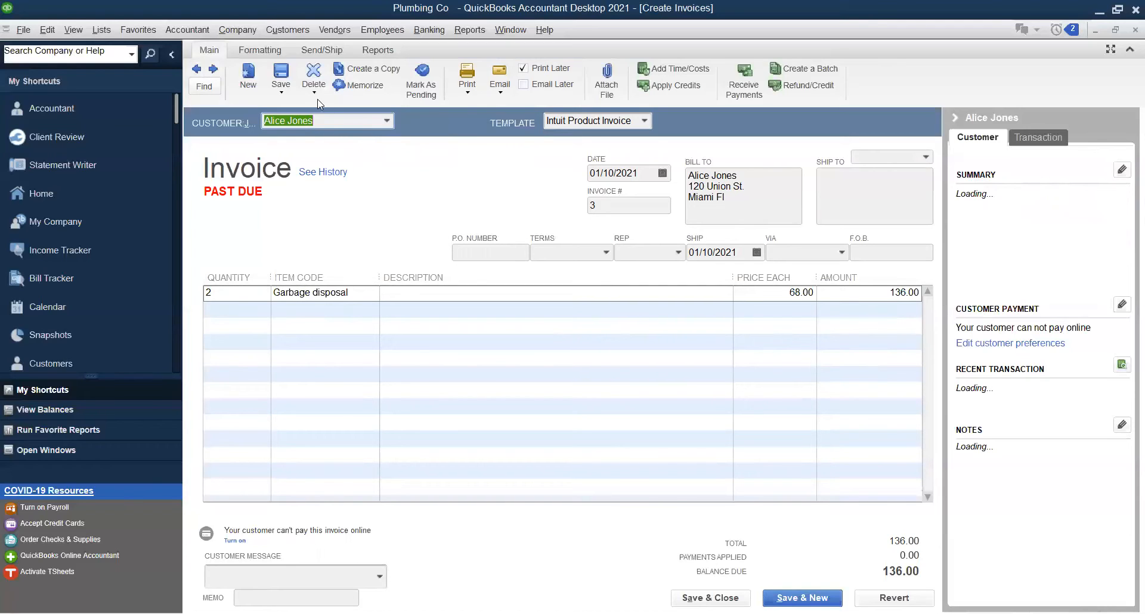
left_click(262, 55)
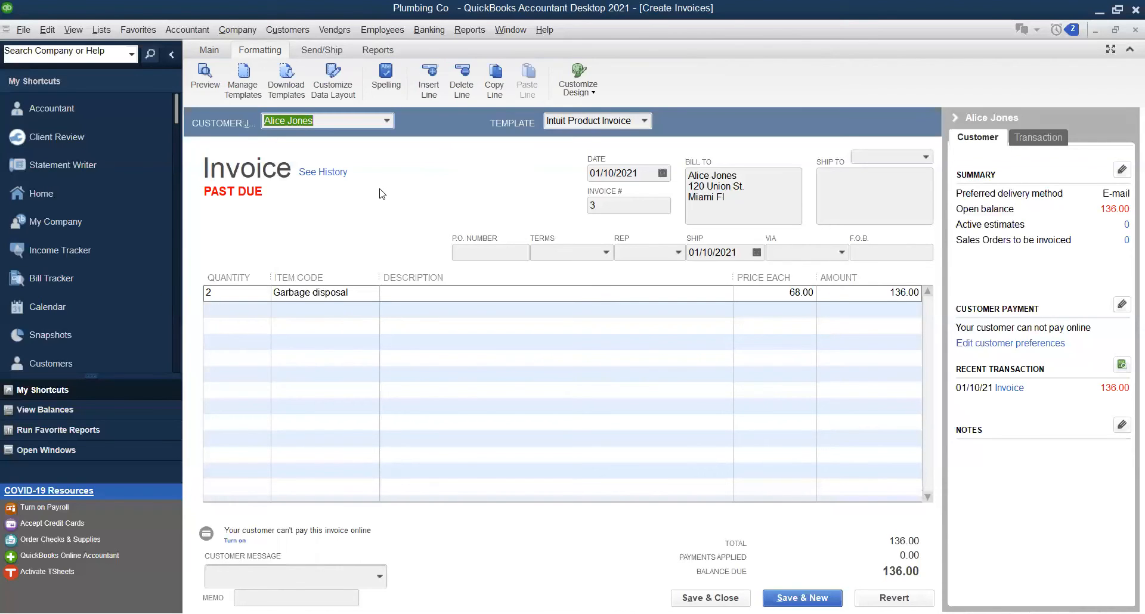
Open the Item List from the Lists menu
left_click(103, 30)
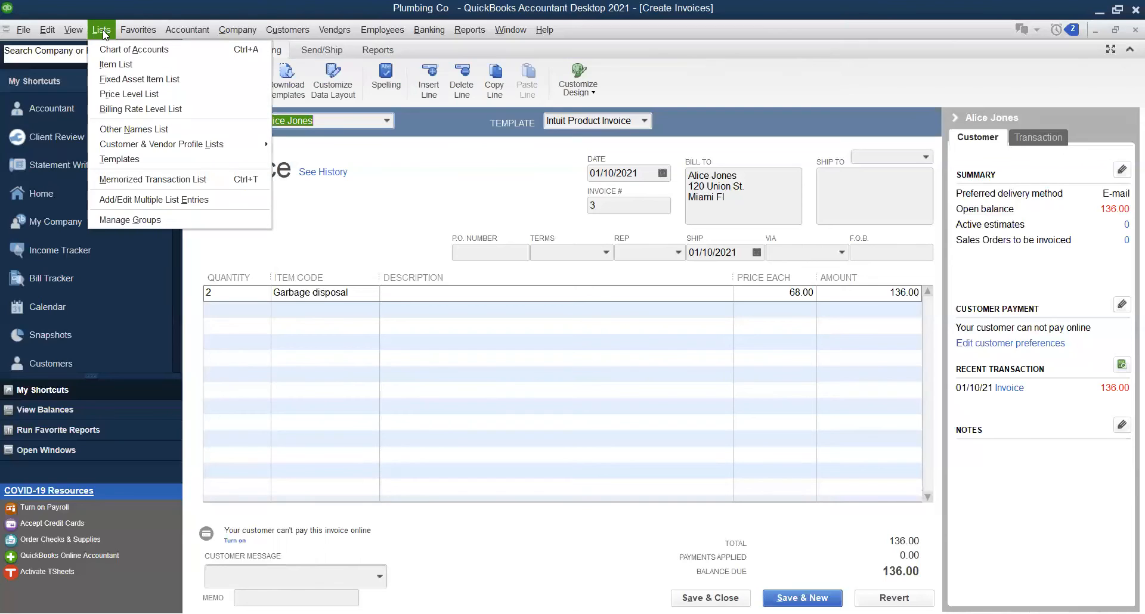
left_click(112, 64)
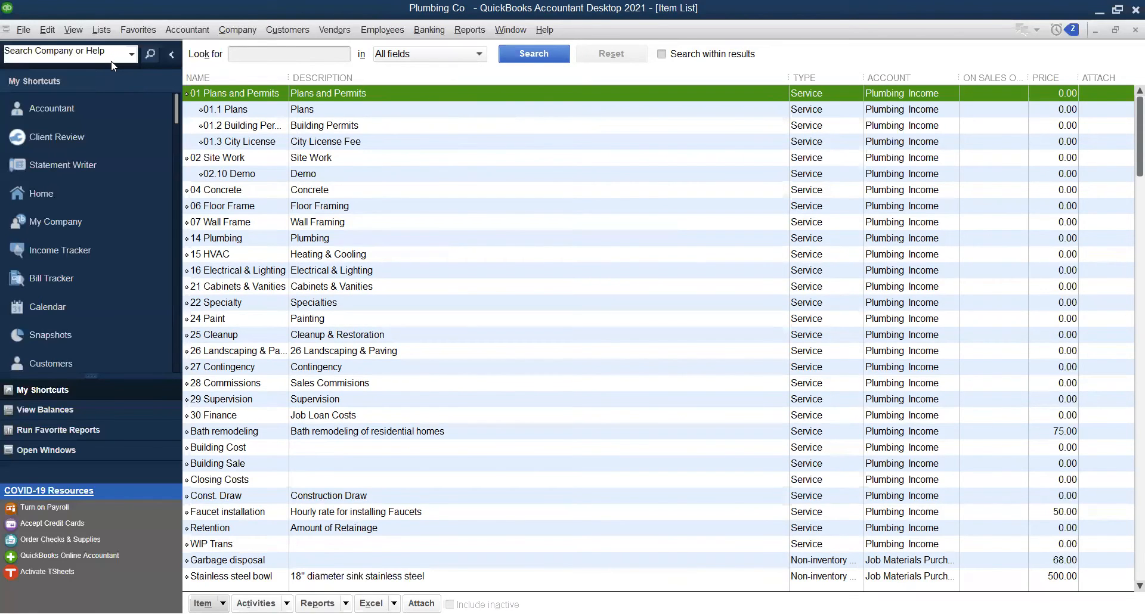
Delete items 04 Concrete and 06 Floor Frame using Item > Delete Item, confirming each
left_click(238, 194)
left_click(203, 603)
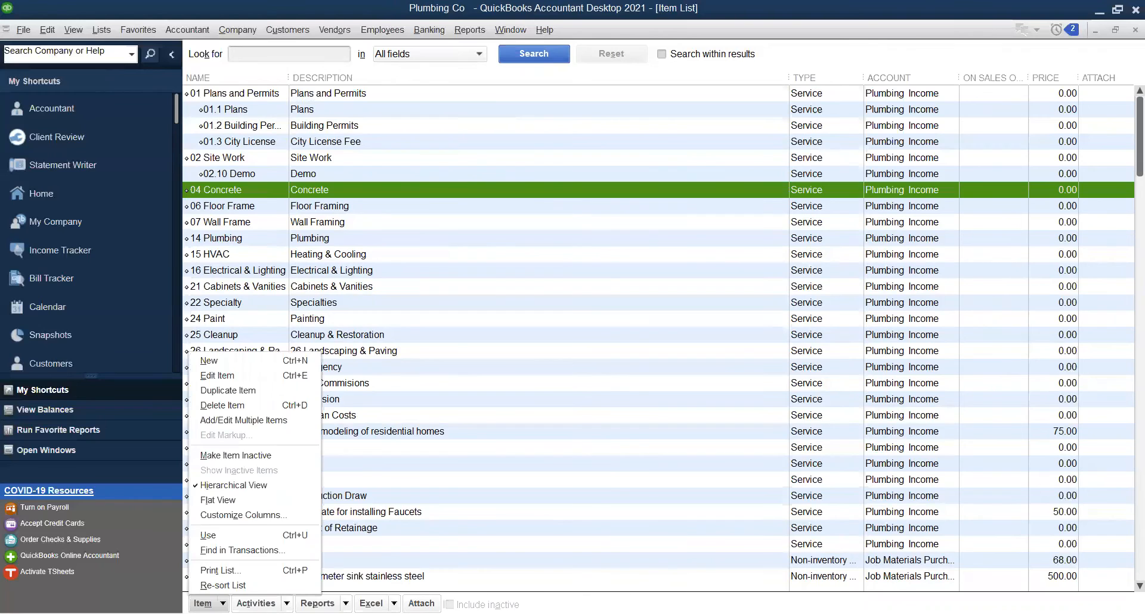
left_click(246, 408)
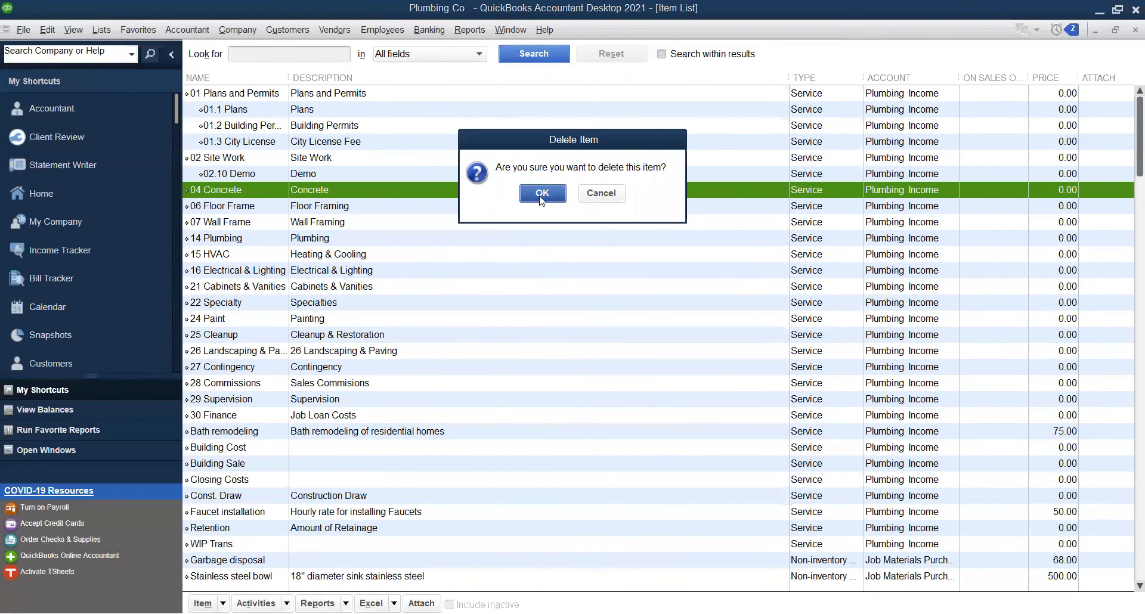
left_click(541, 193)
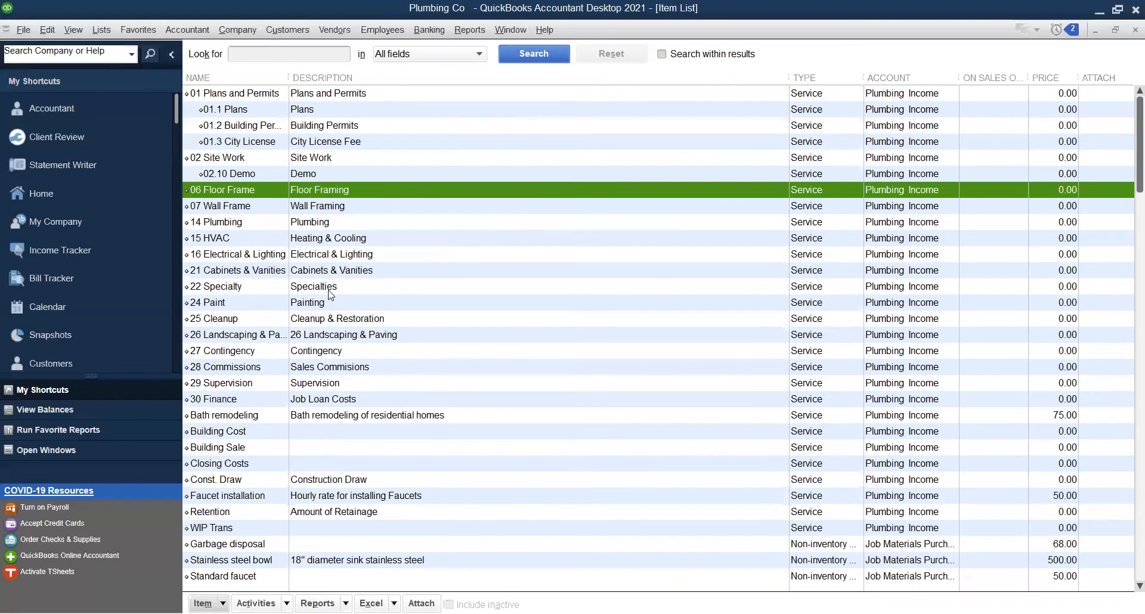
left_click(222, 598)
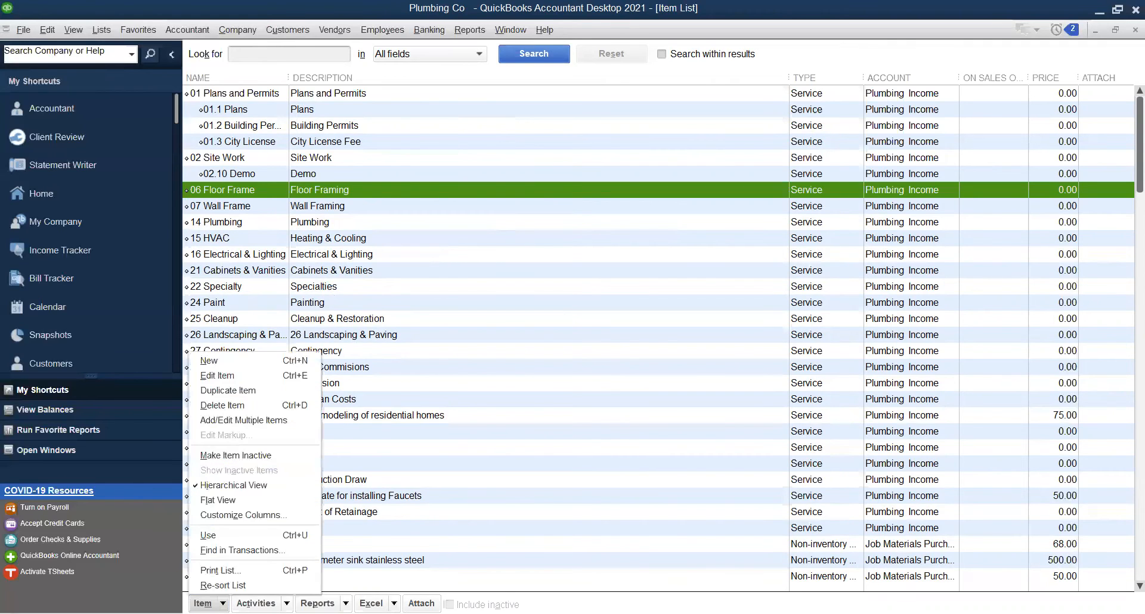
left_click(239, 409)
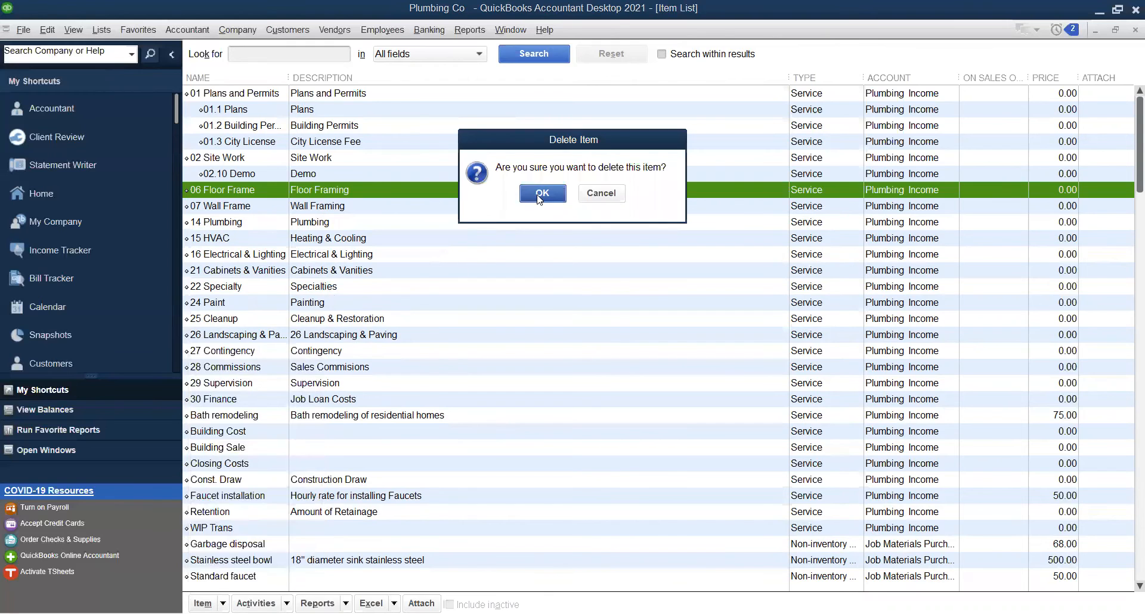
left_click(540, 195)
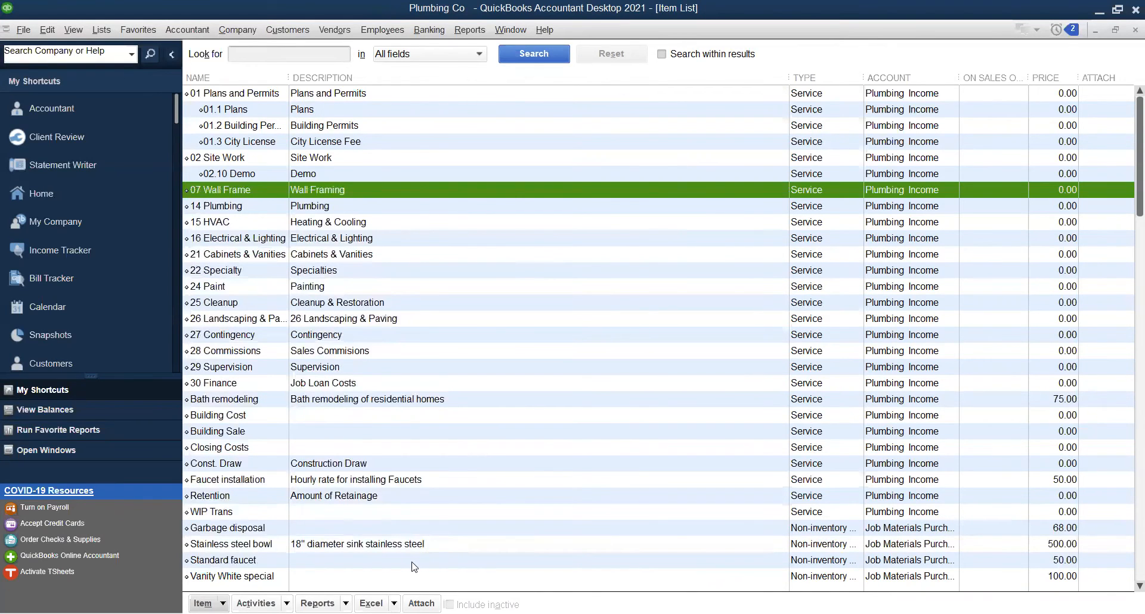
left_click(203, 603)
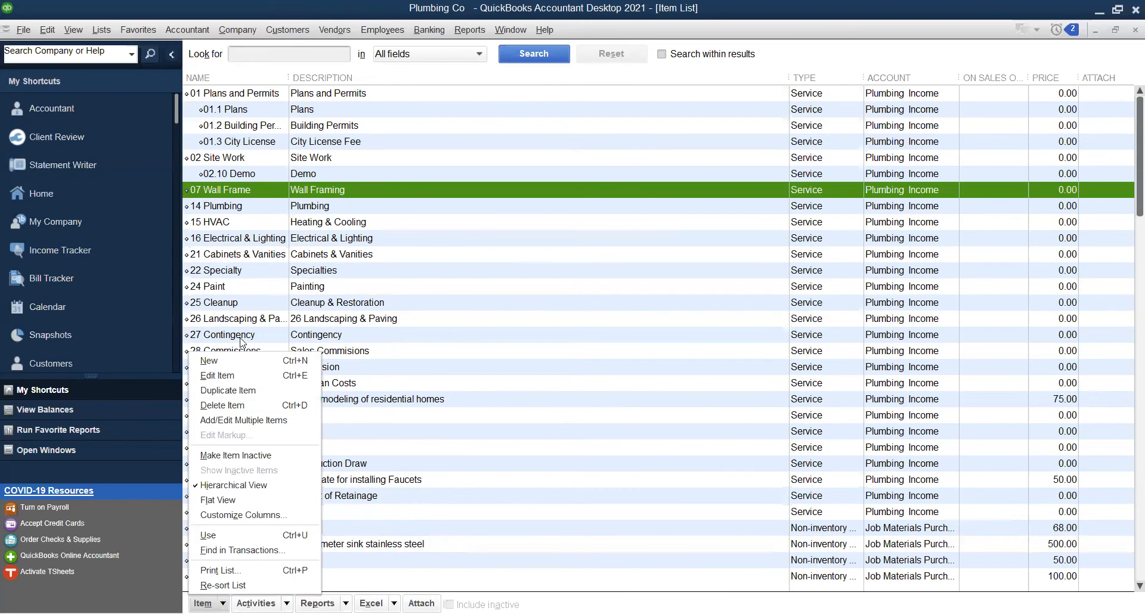
Start a new Non-inventory Part item named Smith Water Heater
left_click(229, 361)
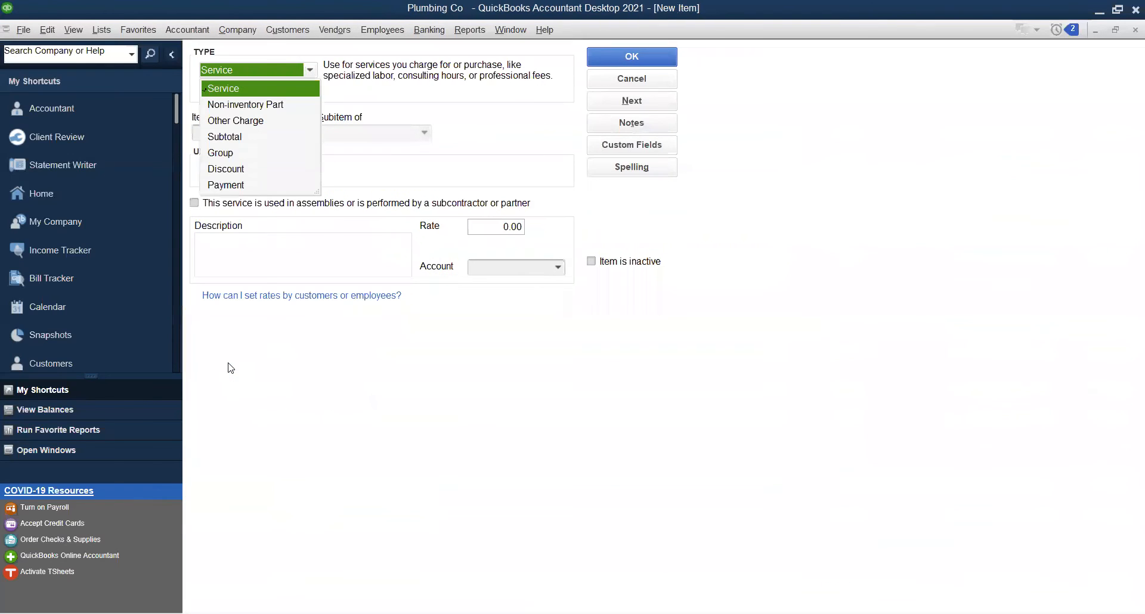
left_click(257, 105)
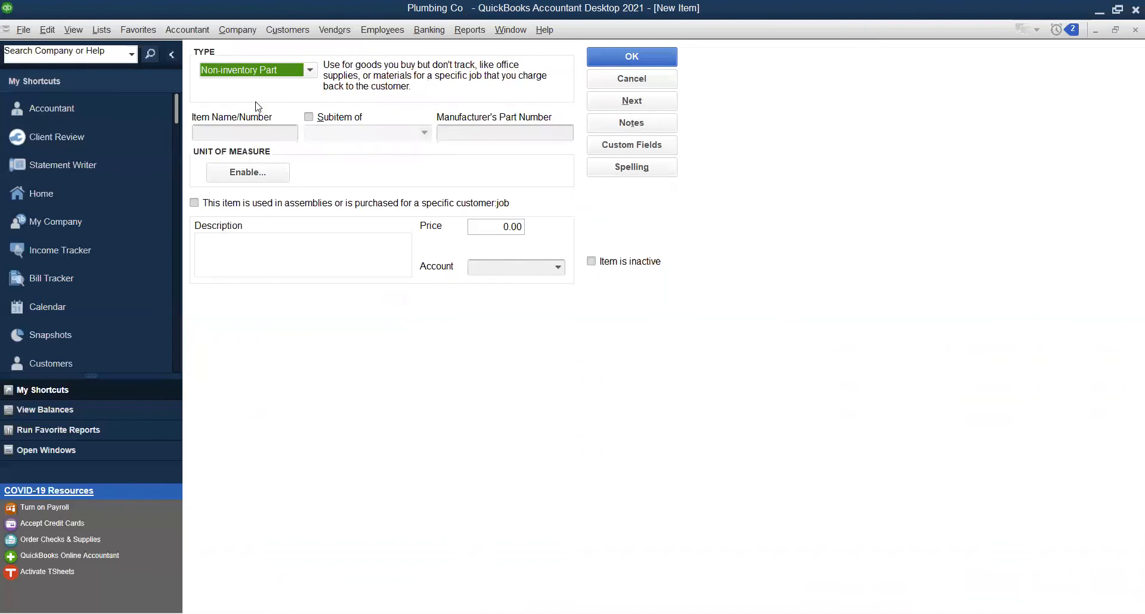
left_click(266, 132)
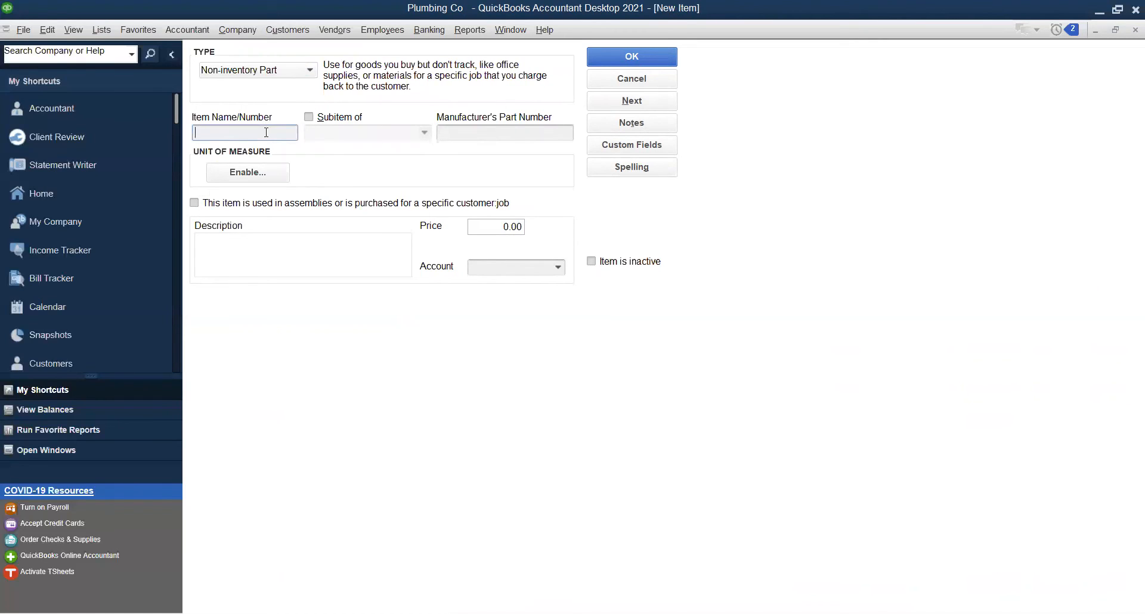
type("Smith")
type(" Water H")
type("ear")
type("ter")
Enter the description 'Smith Water Heater 30 gallon electric'
left_click(287, 246)
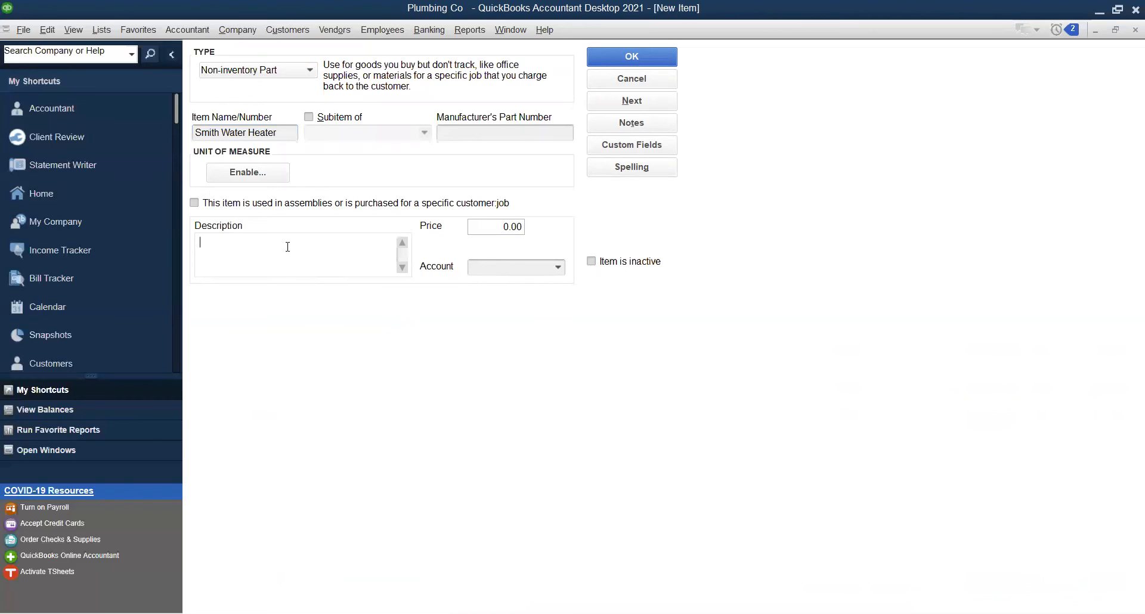
type("Smith Water Heater  30 gallon elect")
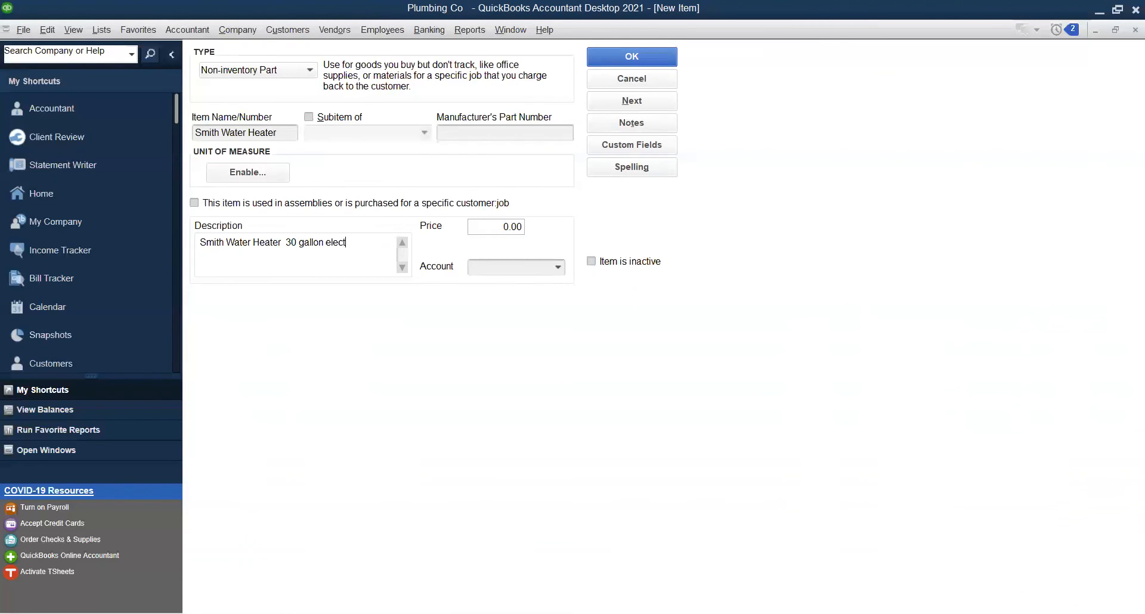
type("ric")
Price the Smith Water Heater at 400.00, post it to Plumbing Income, and save it
left_click(498, 227)
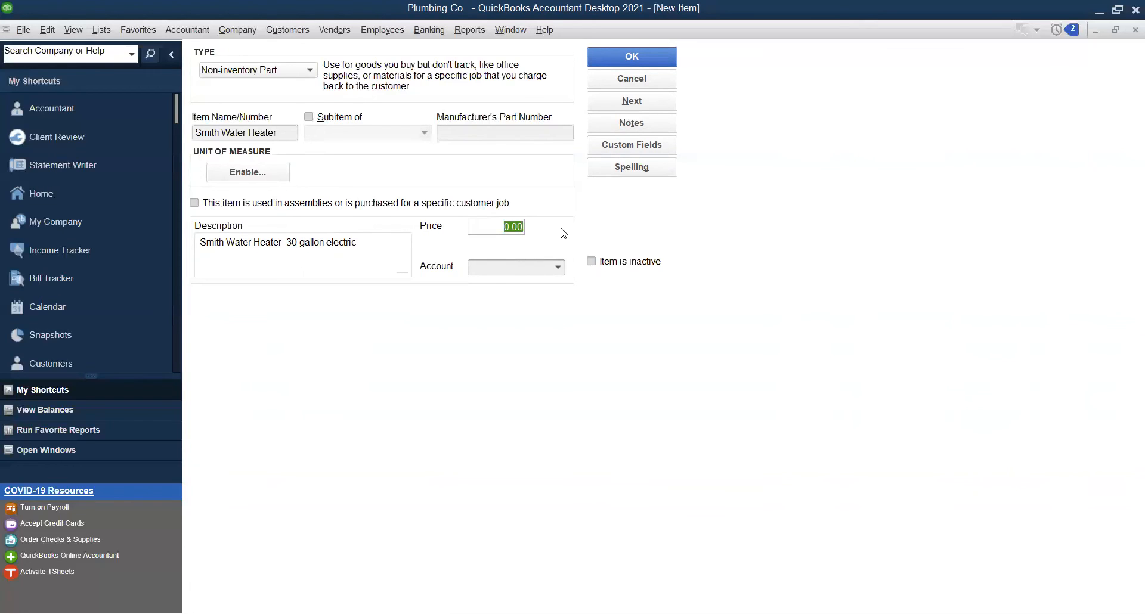
type("400")
left_click(558, 267)
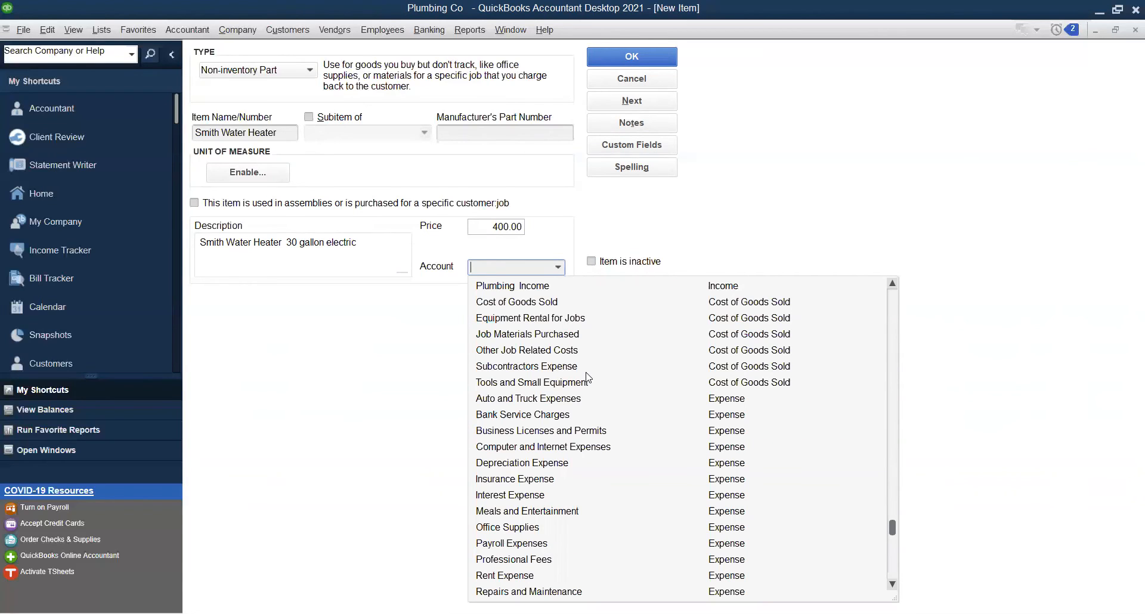
scroll(587, 376, "up", 2)
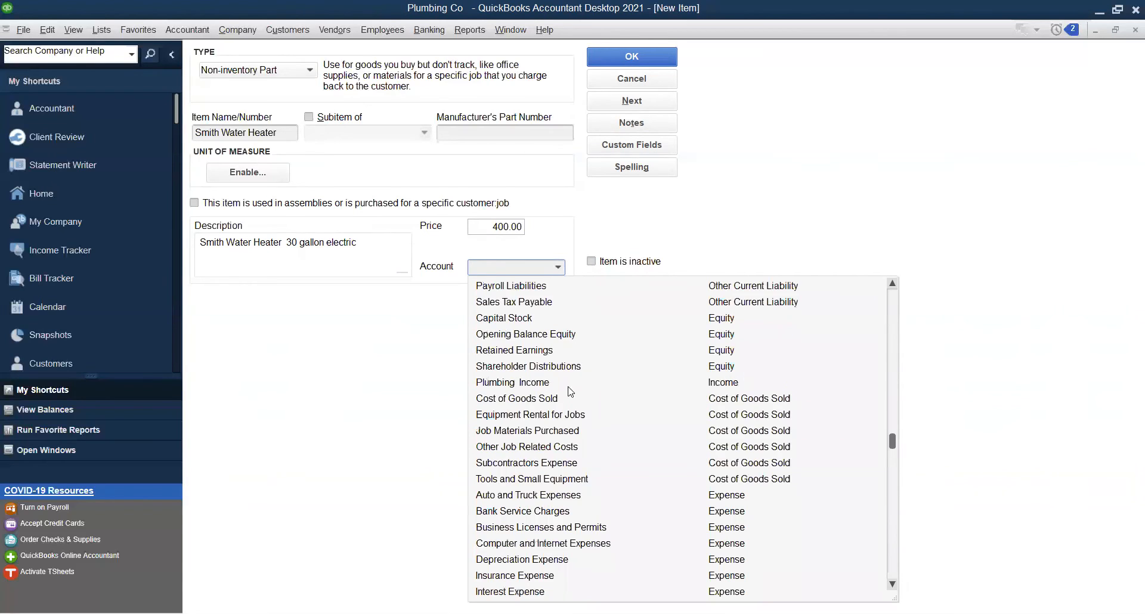
left_click(534, 384)
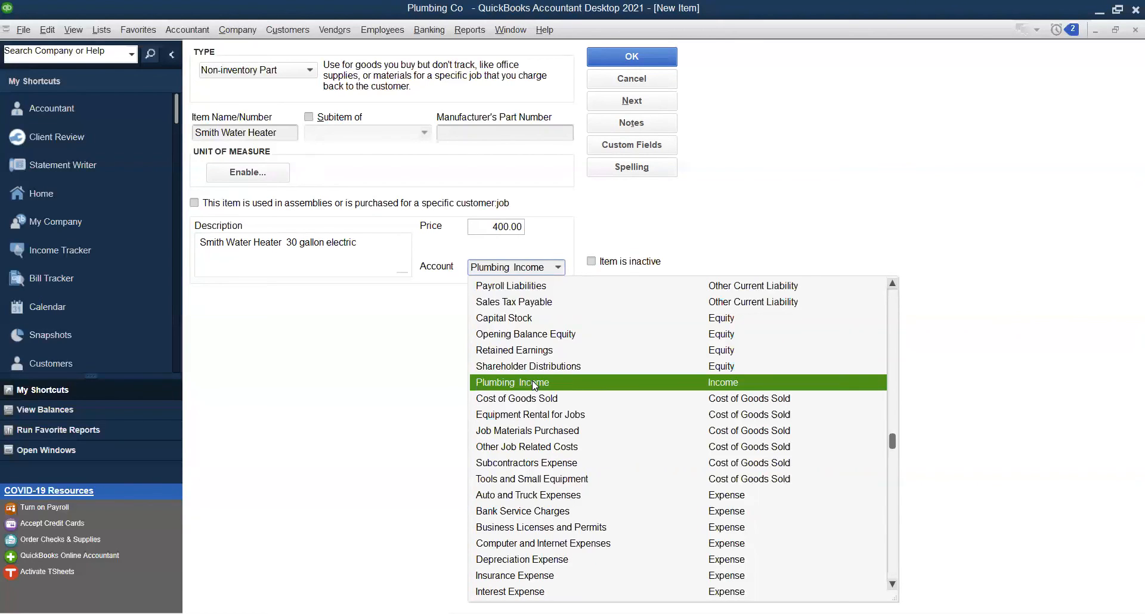
left_click(534, 383)
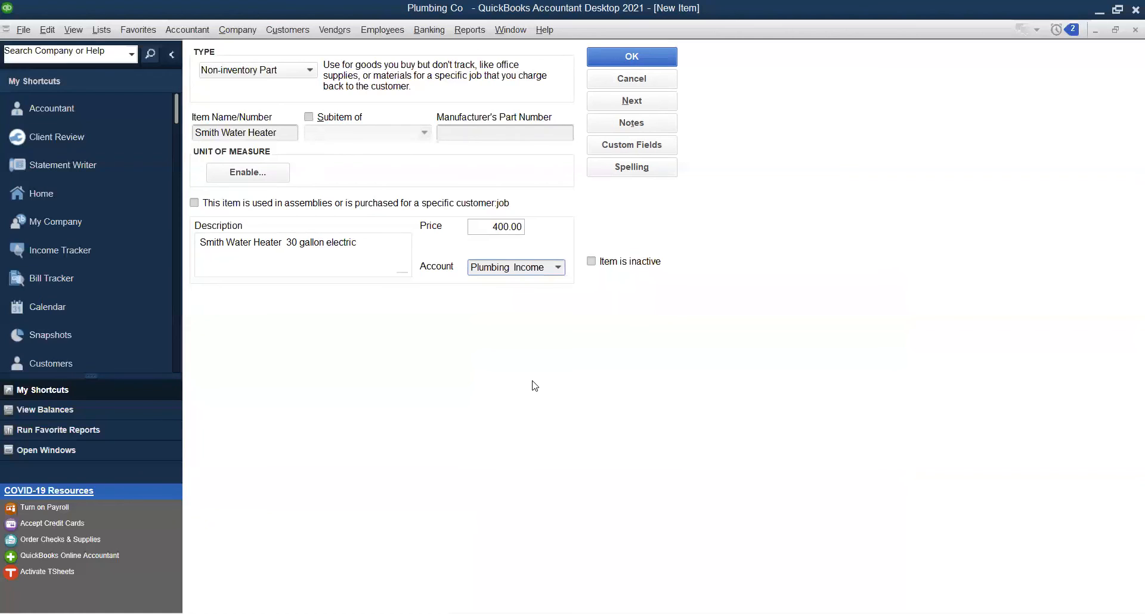
left_click(618, 56)
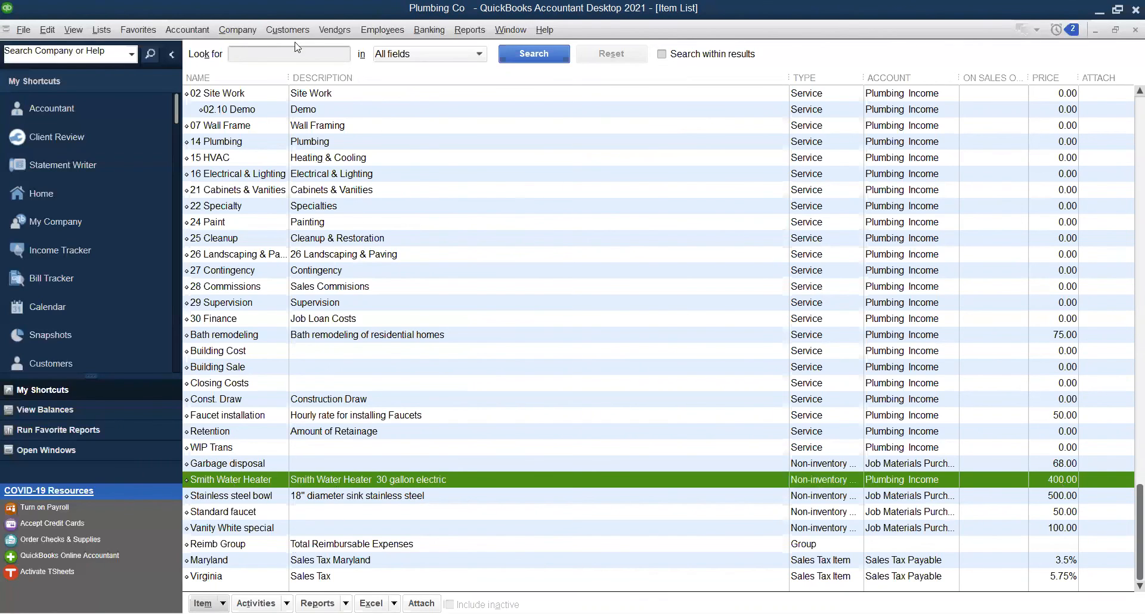
Open Create Invoices from the Customers menu, then bring up the Edit menu
left_click(278, 30)
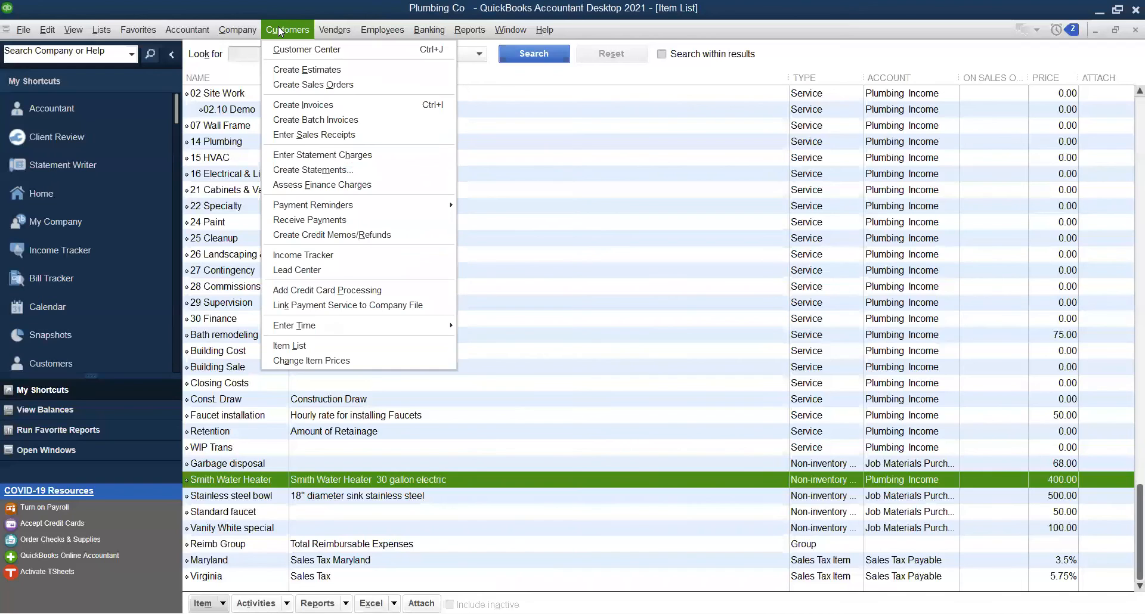
left_click(291, 105)
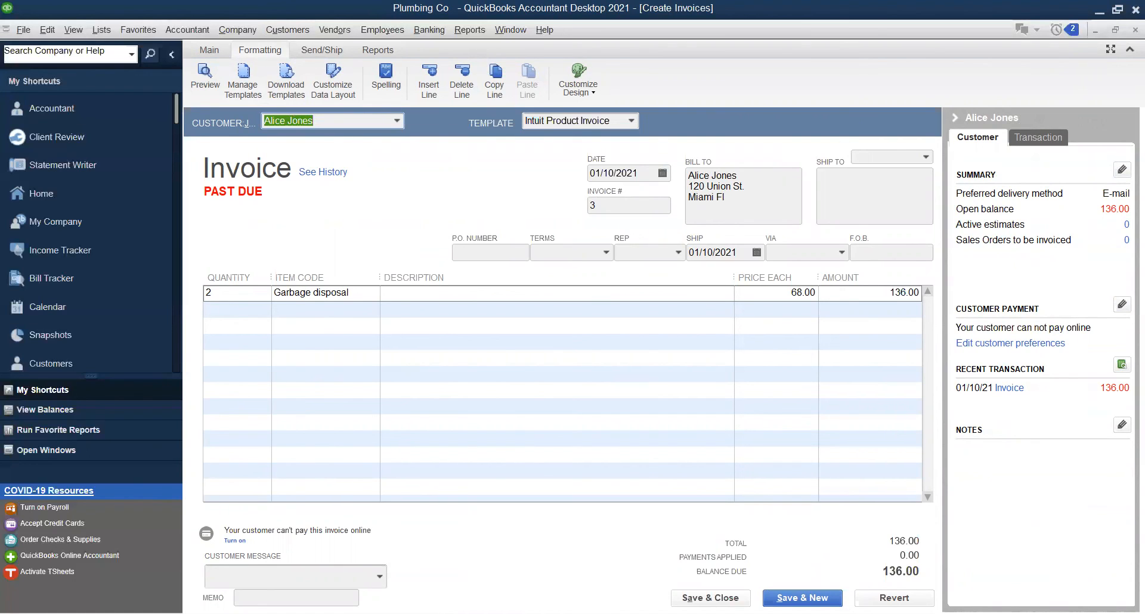
left_click(44, 32)
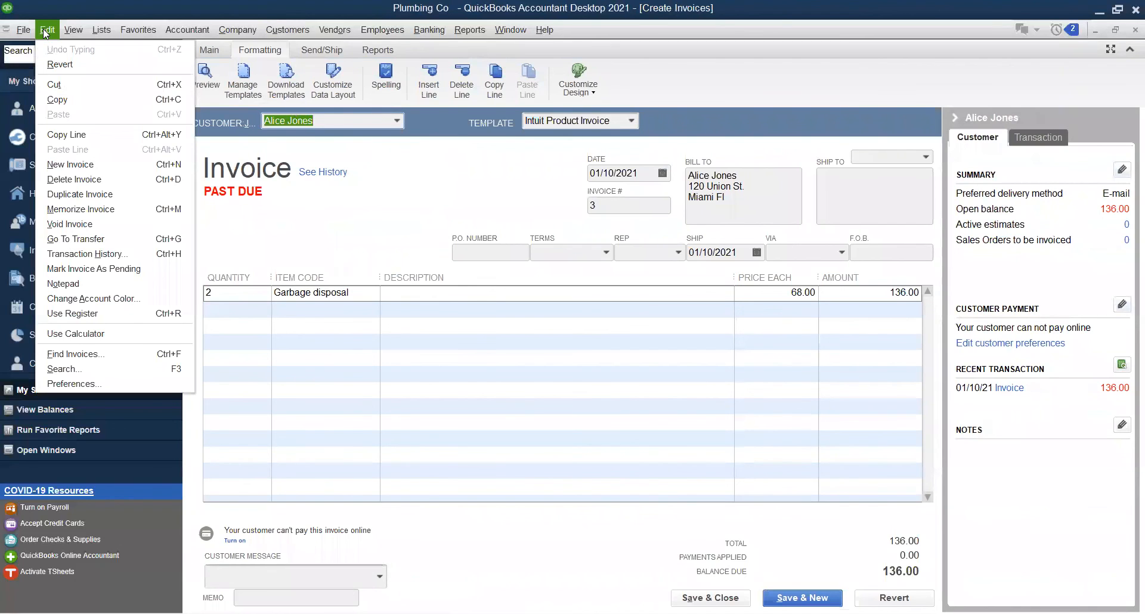
Set the company Sales Tax preference to Yes and begin adding a sales tax item
left_click(84, 383)
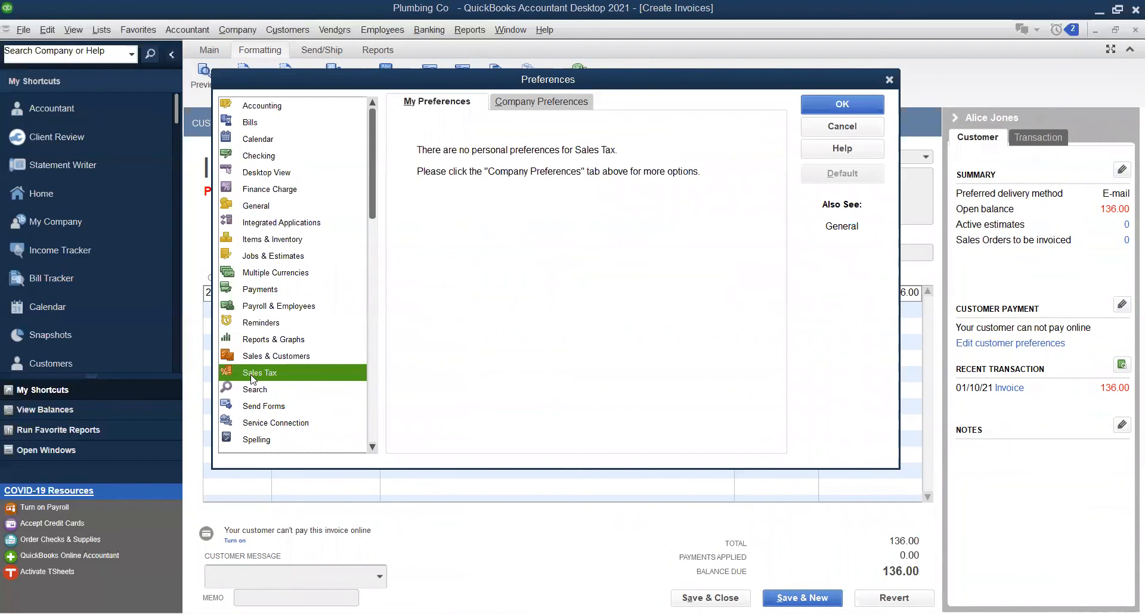
left_click(528, 103)
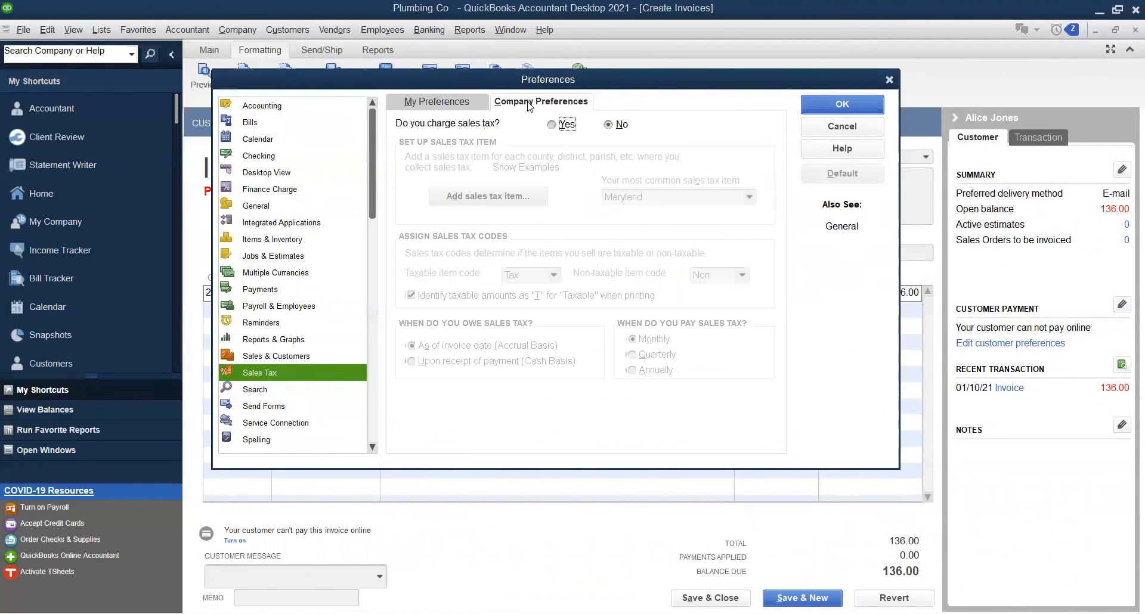
left_click(552, 125)
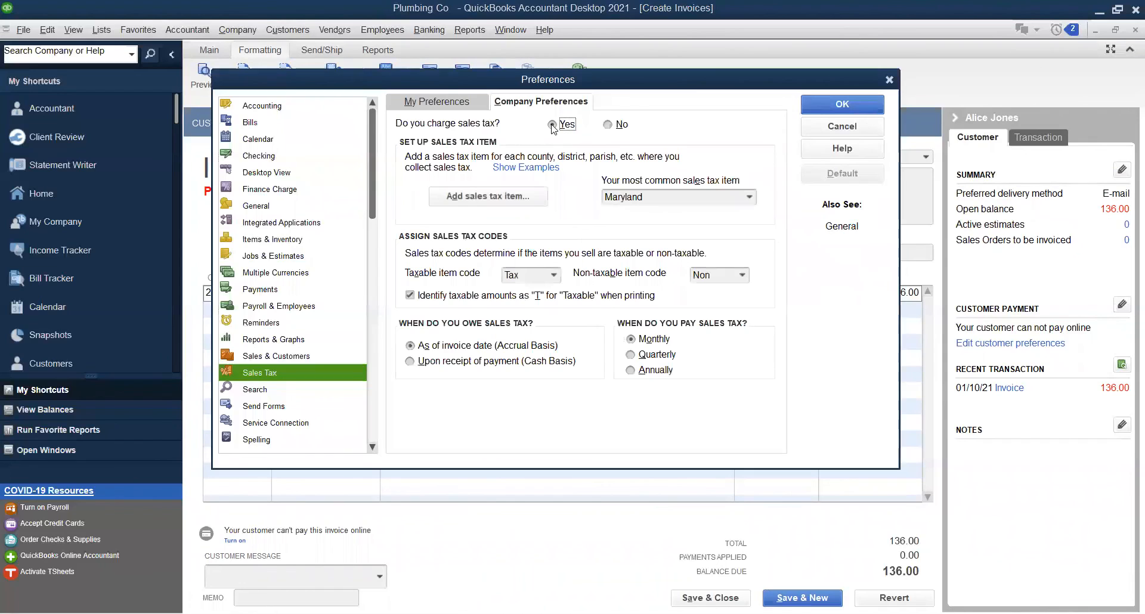
left_click(492, 198)
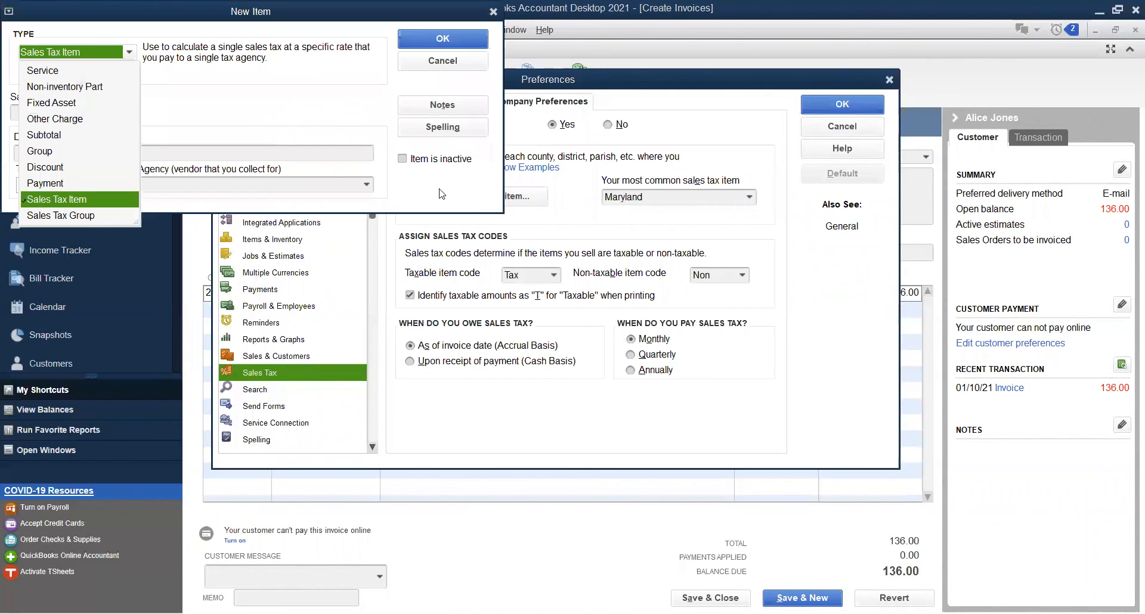
Make a Sales Tax Item named Pennsylvania, described 'Sales Tax PA', at a 6.00% rate
left_click(182, 152)
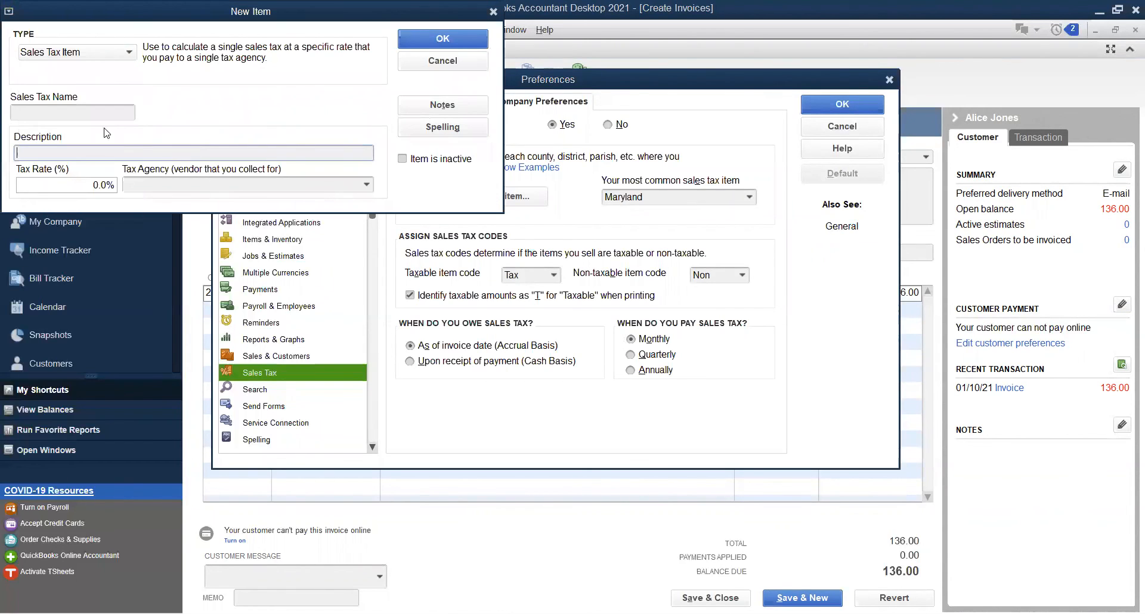
left_click(91, 112)
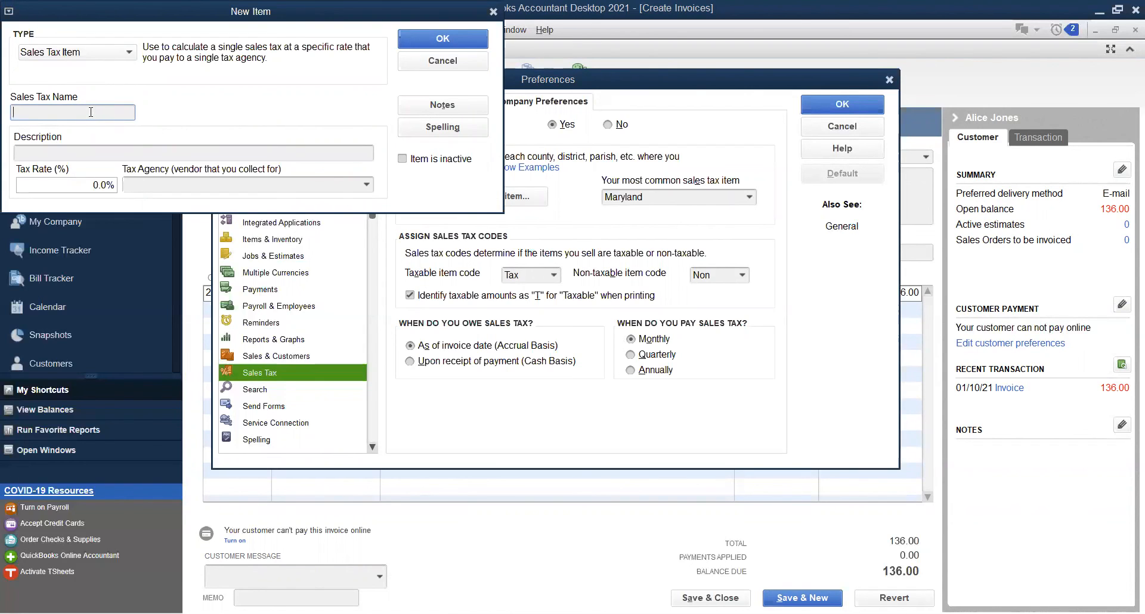
type("Pennsylvannia")
key("BackSpace")
key("BackSpace")
key("BackSpace")
type("ia")
left_click(73, 152)
type("Sales Tax")
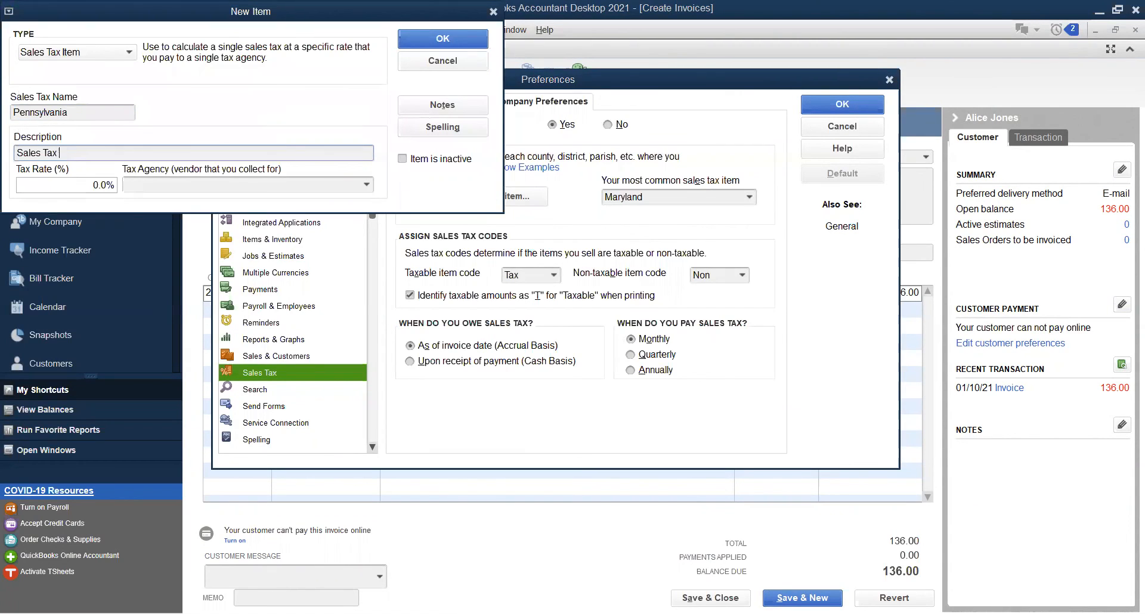
type(" PA")
key("Tab")
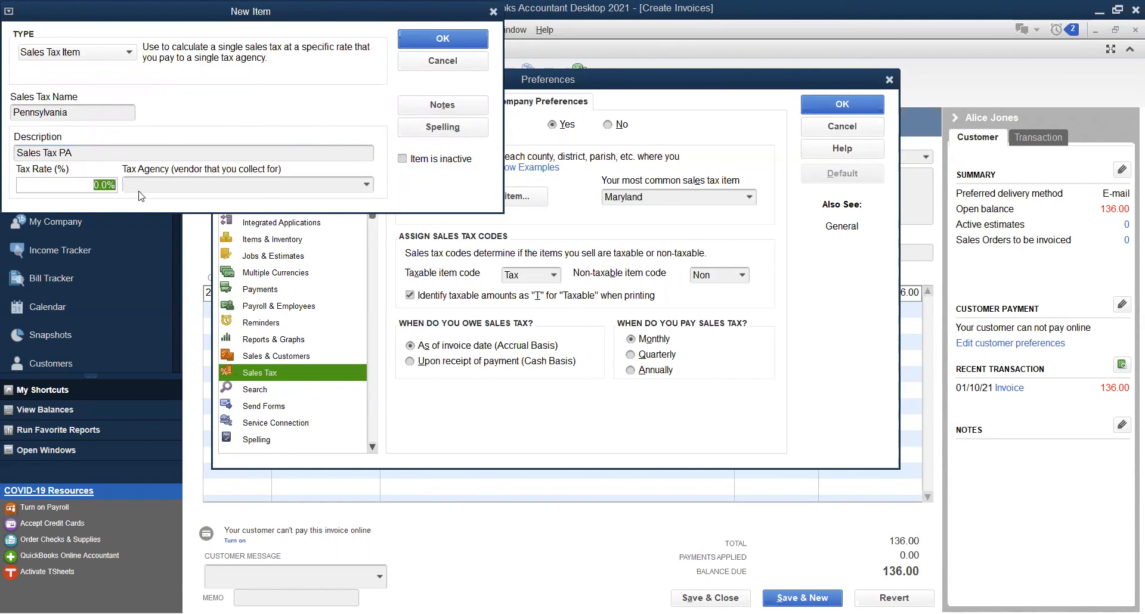
type("6.00")
Create the vendor Pennsylvania Tax Authority as the item's tax agency
left_click(366, 185)
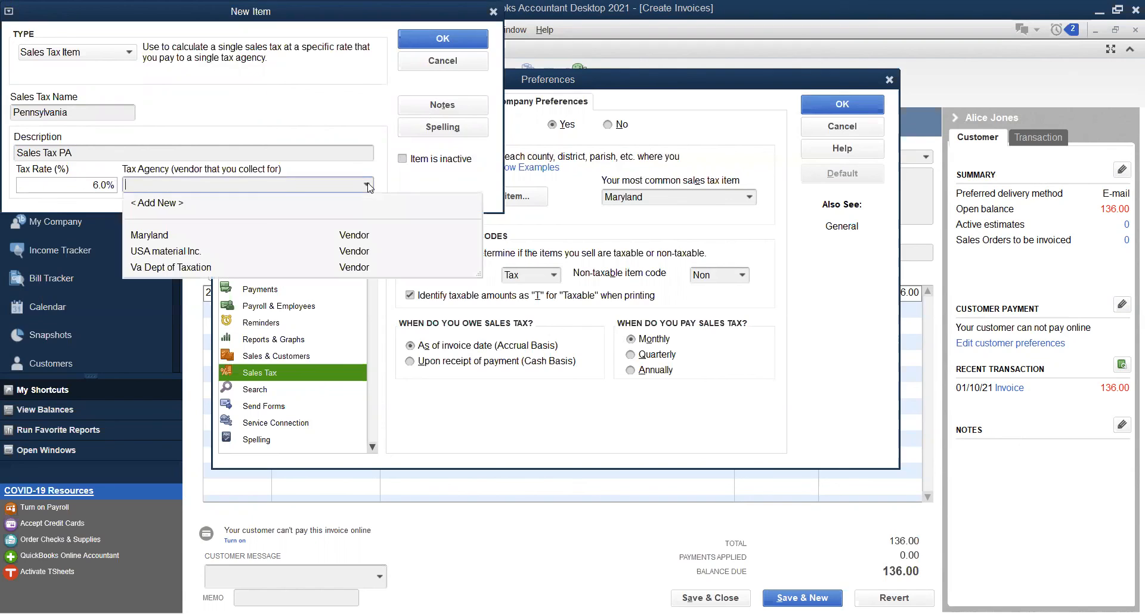
left_click(159, 203)
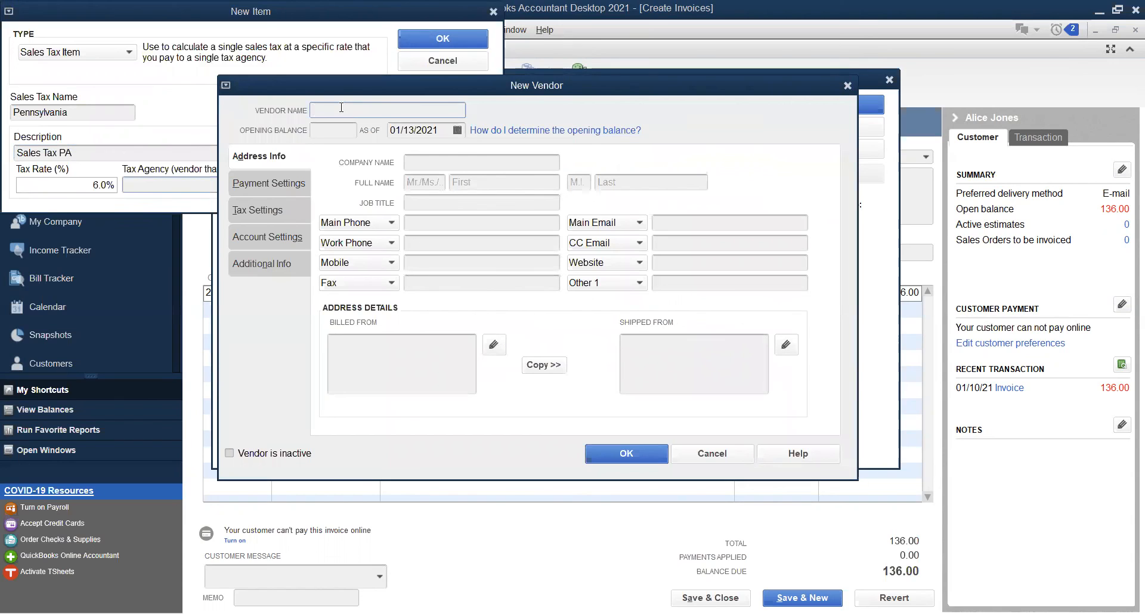
type("Pennsylvania Tax Authority")
left_click(639, 453)
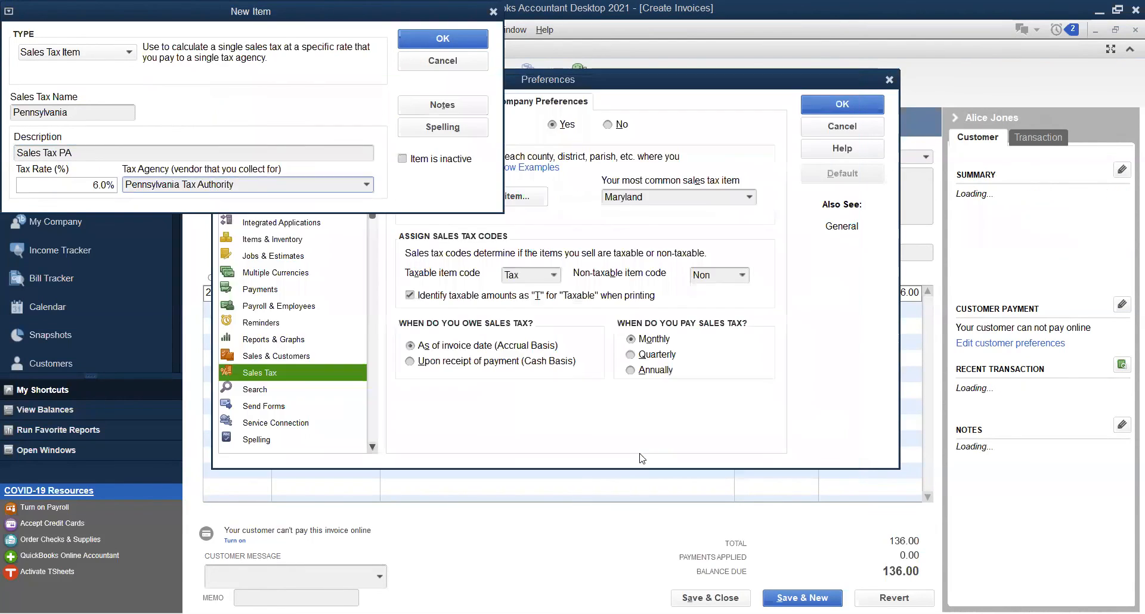
Save the Pennsylvania tax item, confirm the sales tax update, and accept closing open windows
left_click(431, 42)
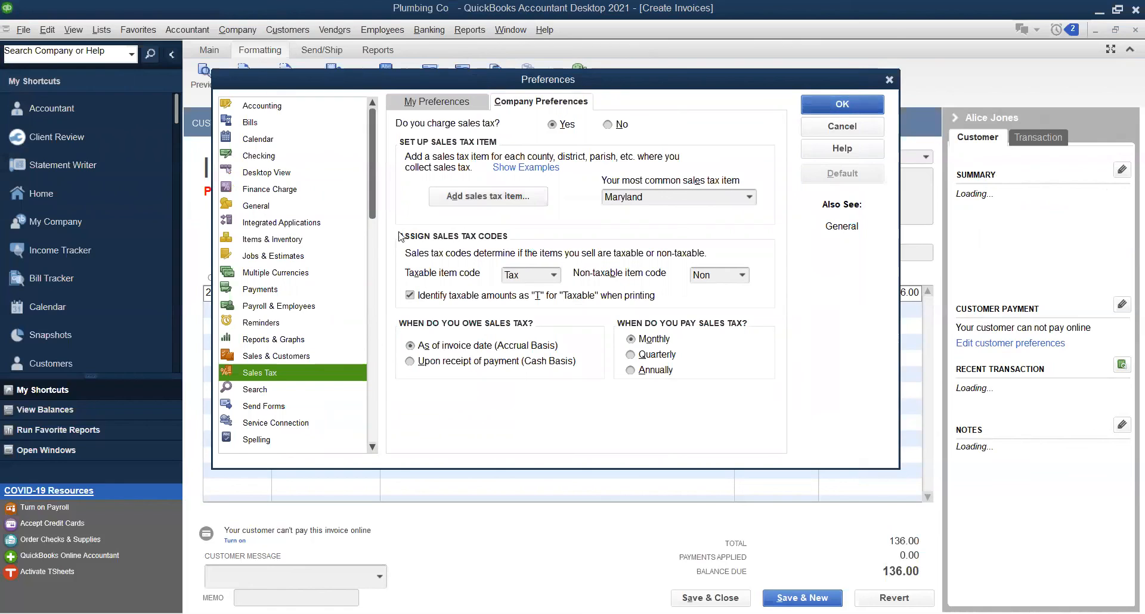
left_click(377, 217)
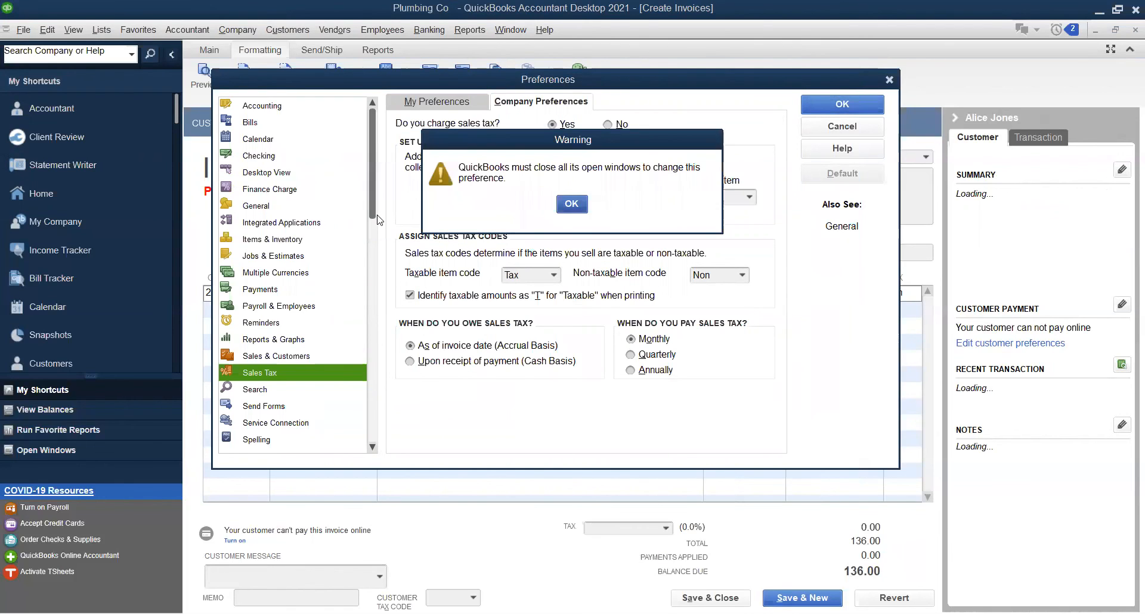
left_click(571, 204)
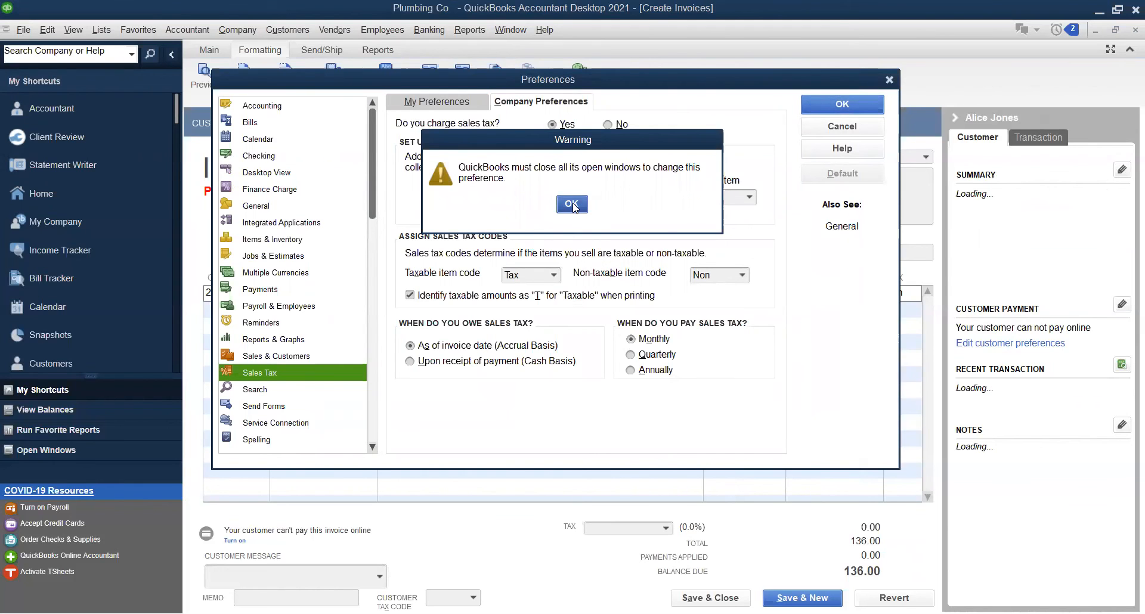